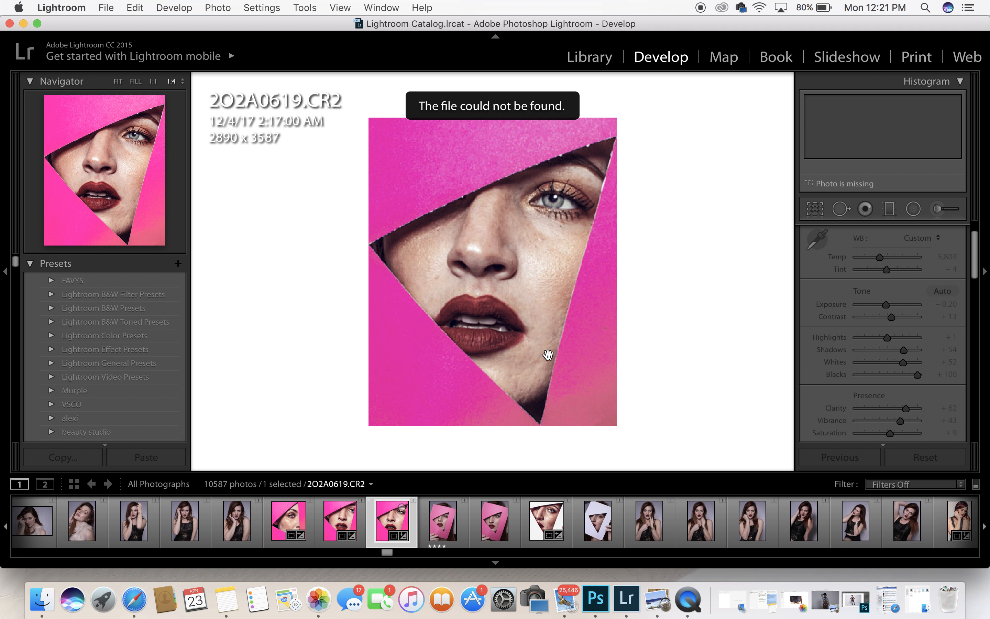
# Browse the All Photographs filmstrip for a portrait to edit, previewing 2O2A0635.CR2, 2O2A5161.CR2 and 2O2A6522.CR2 along the way
pyautogui.click(552, 520)
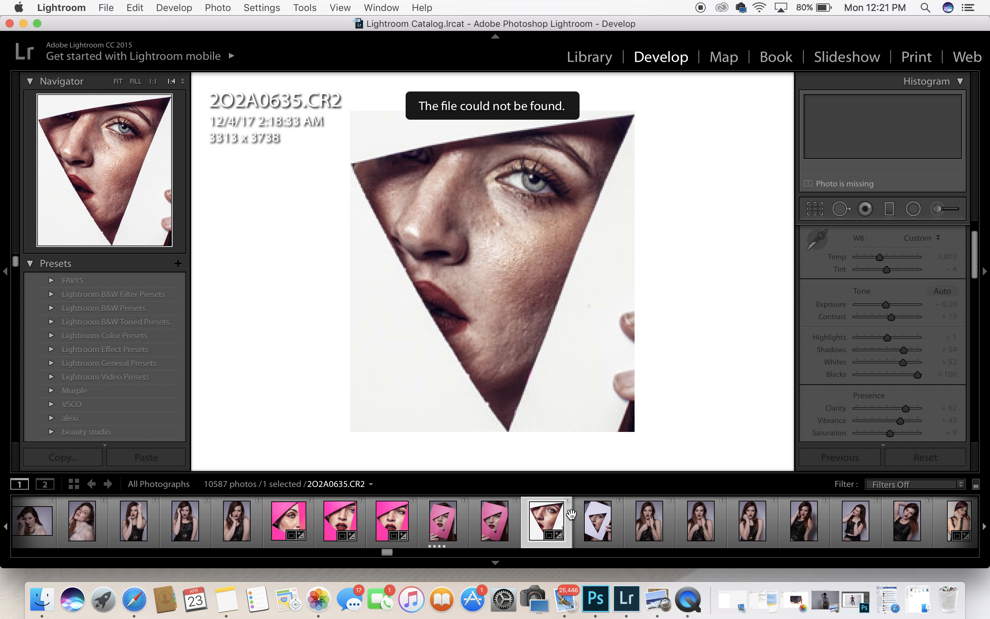
pyautogui.scroll(-10, 571, 520)
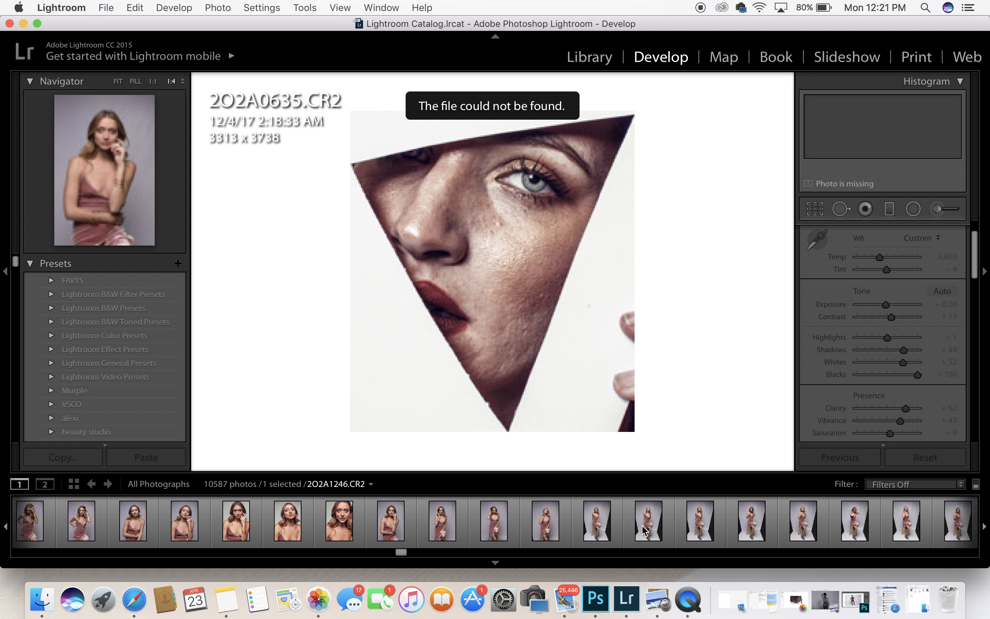
pyautogui.scroll(-8, 643, 526)
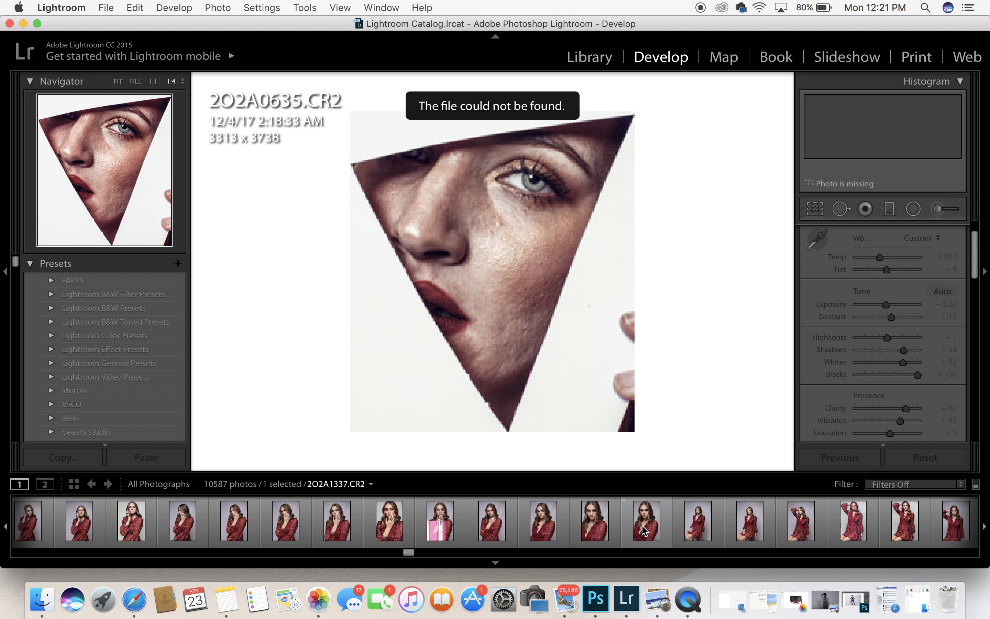
pyautogui.scroll(-6, 642, 530)
pyautogui.scroll(-15, 642, 530)
pyautogui.click(430, 521)
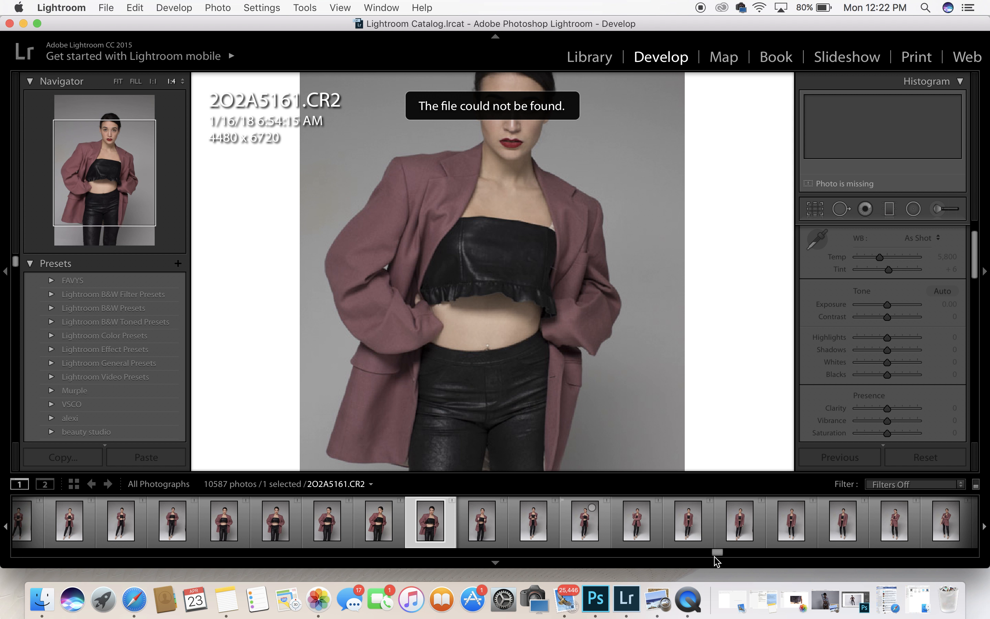
pyautogui.moveTo(717, 553); pyautogui.dragTo(798, 570)
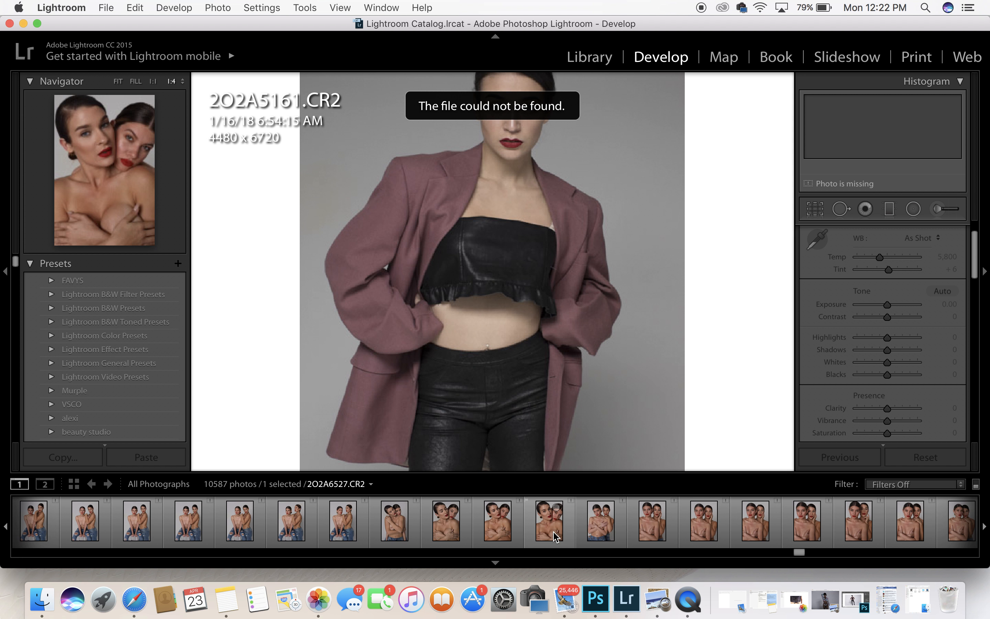
pyautogui.click(301, 531)
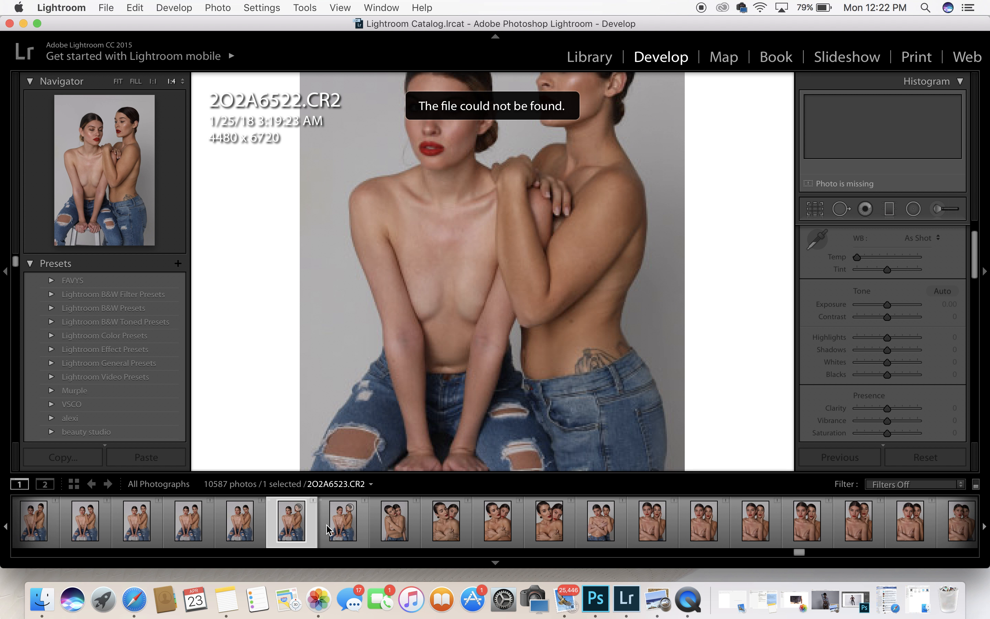
pyautogui.hscroll(2, 327, 530)
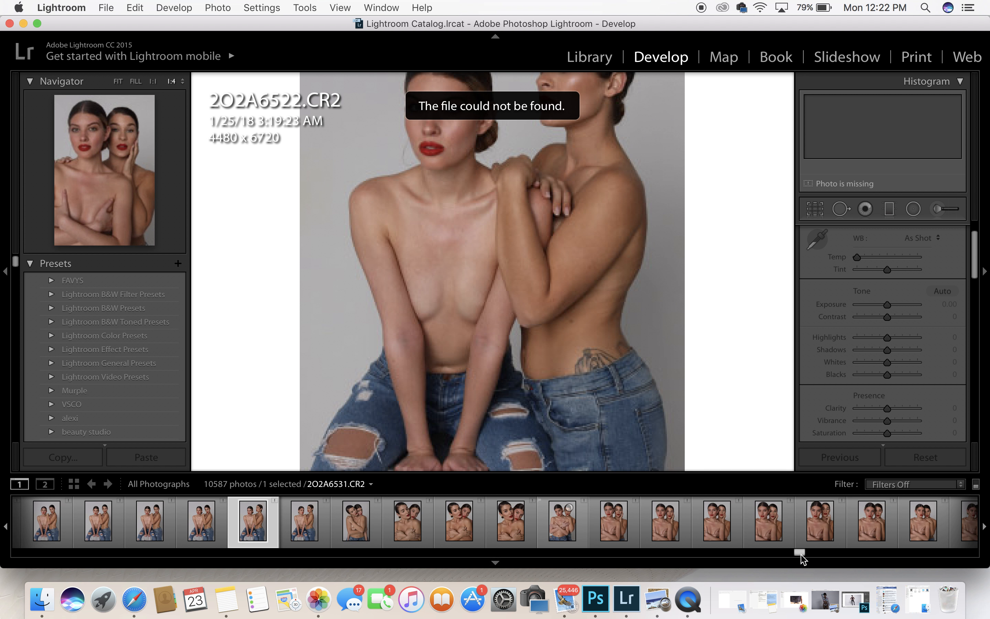
pyautogui.moveTo(801, 555); pyautogui.dragTo(971, 555)
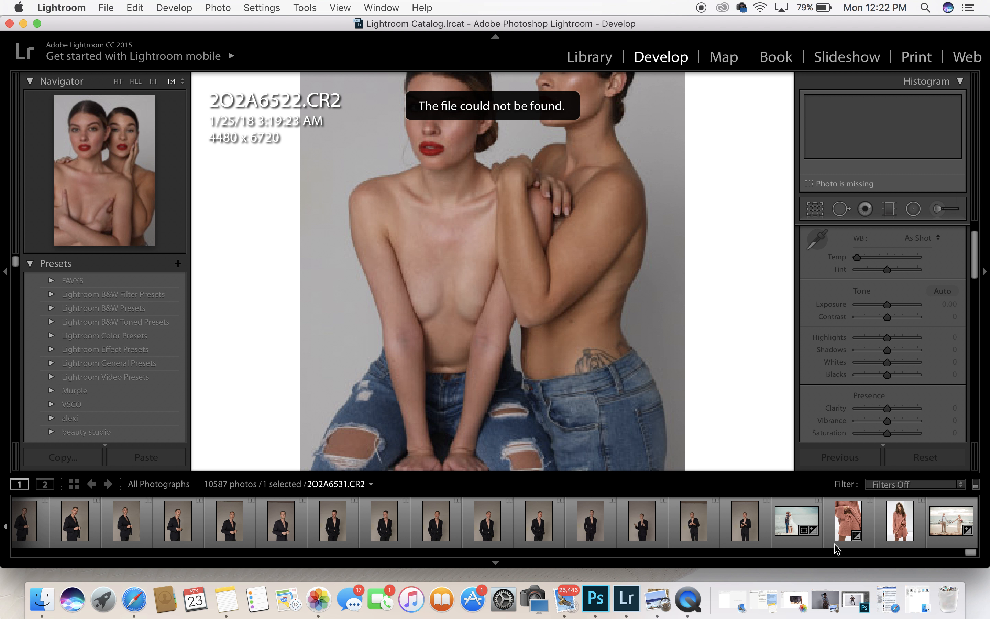
# Find and select the portrait 2O2A7800.CR2, the woman in the dark top with white stripes, in the filmstrip
pyautogui.hscroll(-10, 786, 535)
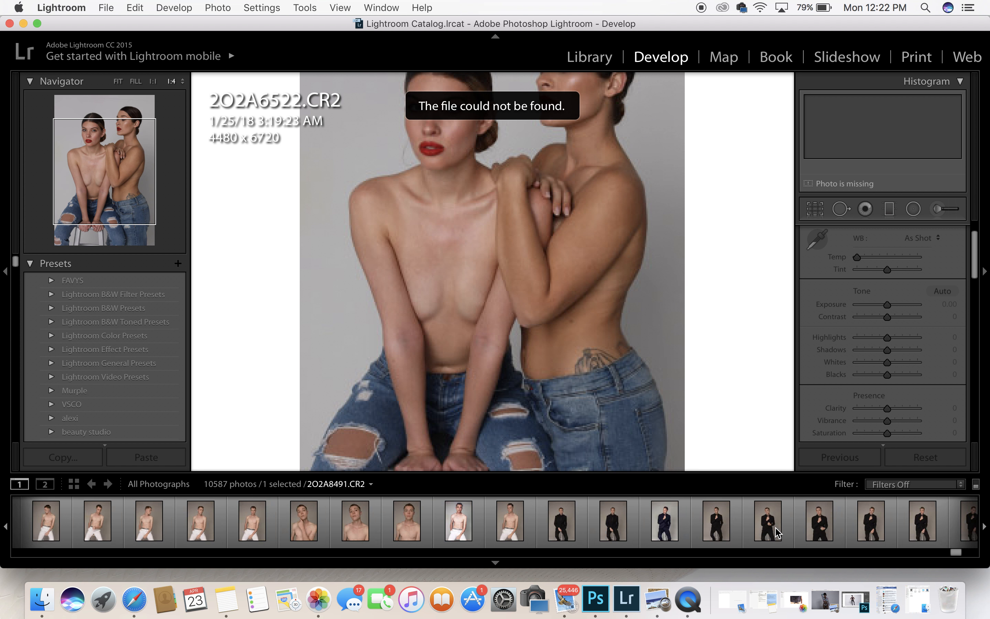
pyautogui.hscroll(-2, 777, 533)
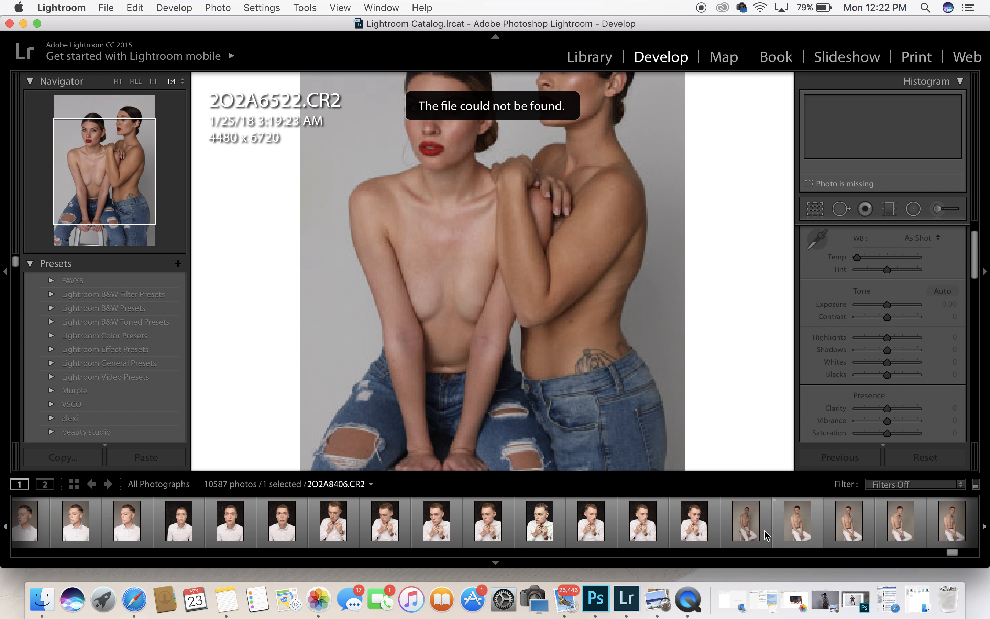
pyautogui.hscroll(-8, 767, 535)
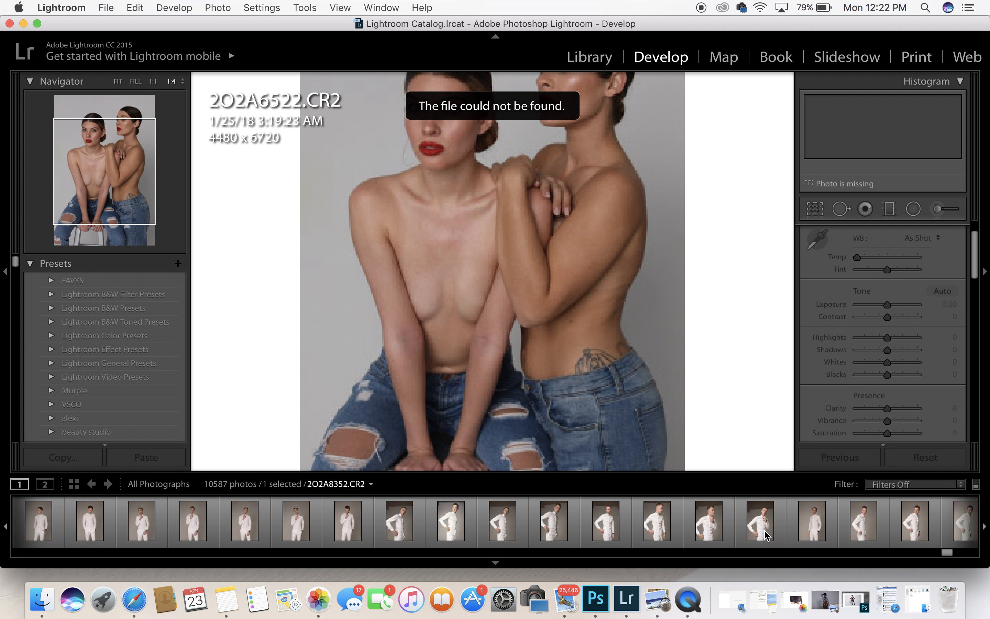
pyautogui.hscroll(-15, 765, 534)
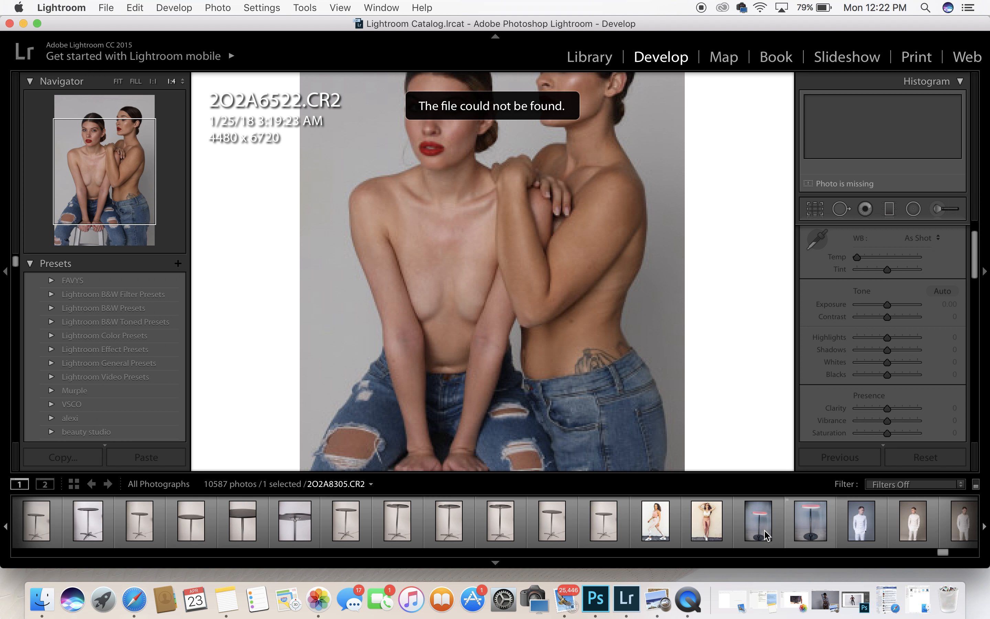
pyautogui.hscroll(-13, 765, 534)
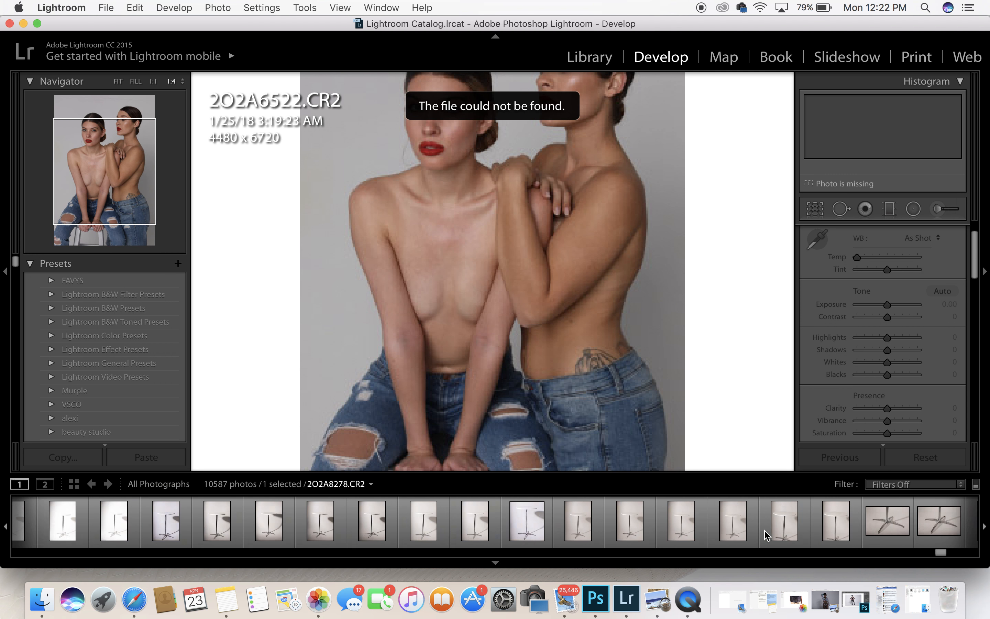
pyautogui.hscroll(-13, 767, 536)
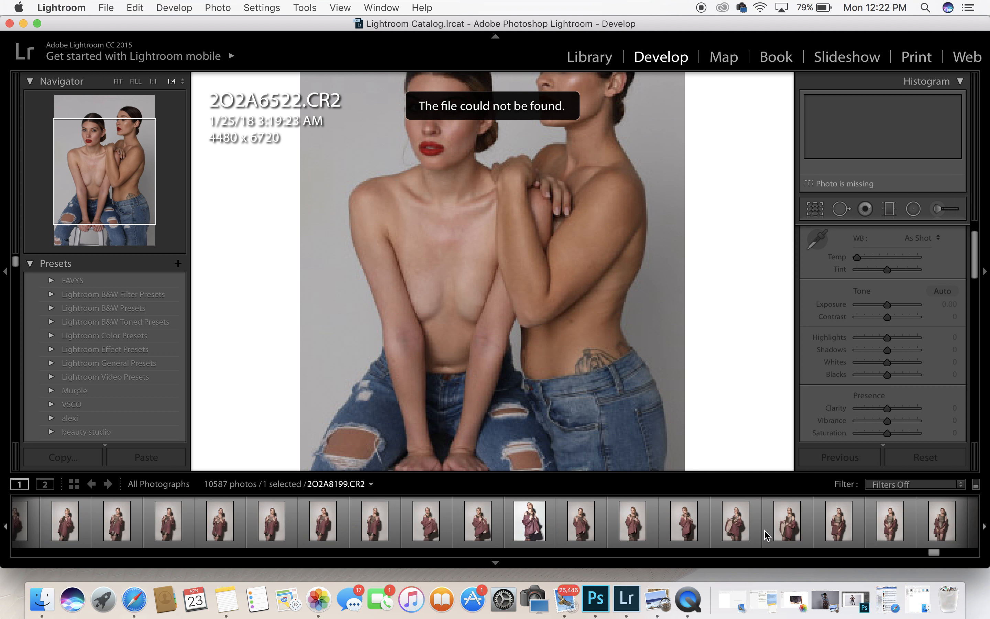
pyautogui.hscroll(-5, 766, 535)
pyautogui.hscroll(-20, 766, 536)
pyautogui.click(364, 519)
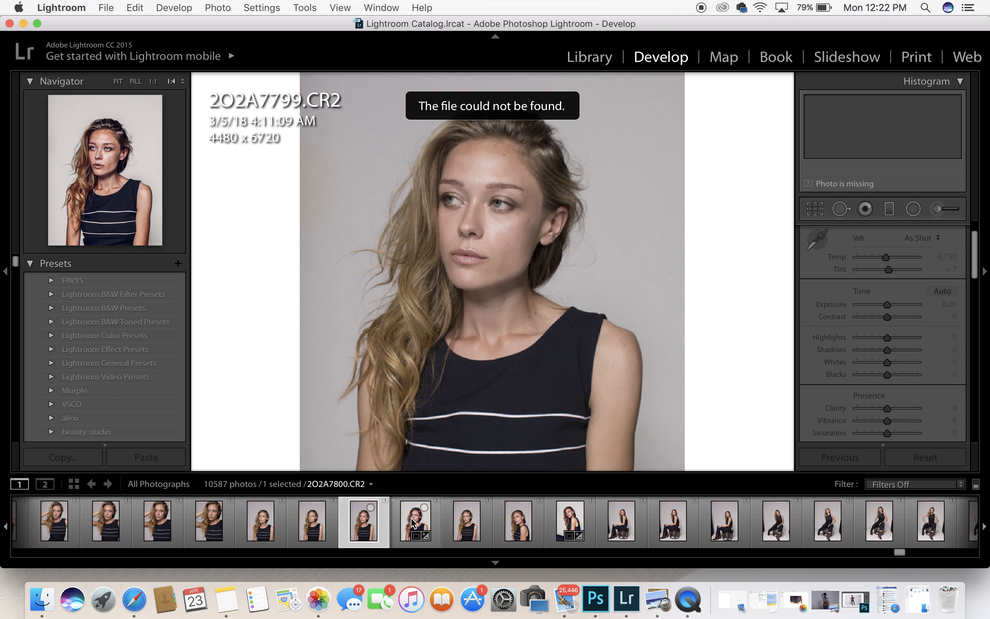
pyautogui.click(415, 520)
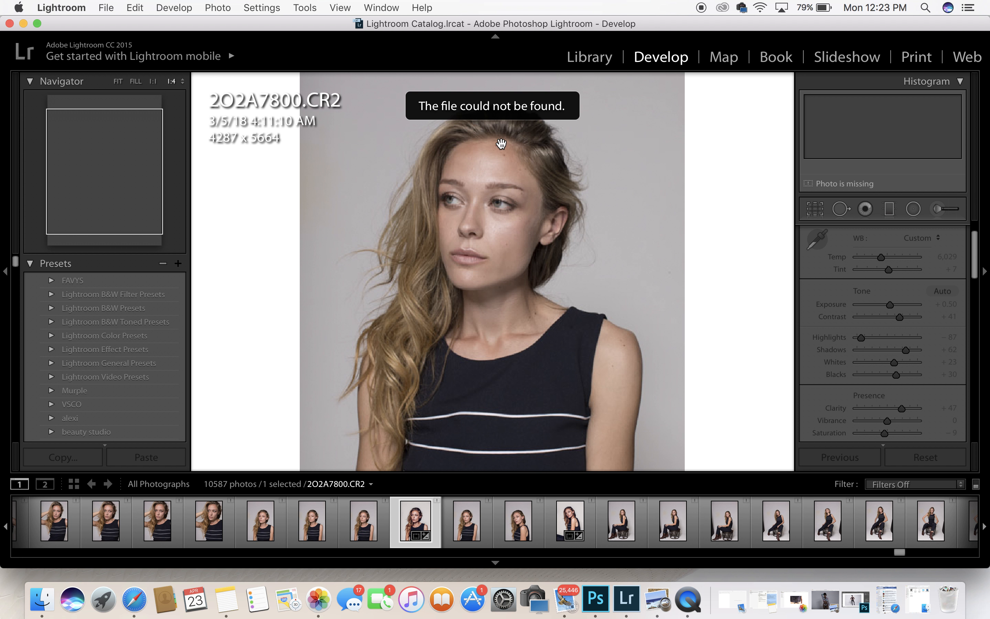
# Minimise Lightroom, switch to Finder and open the "desktop cleanup" folder on the Desktop
pyautogui.hotkey('shift', 'Tab')
pyautogui.click(23, 23)
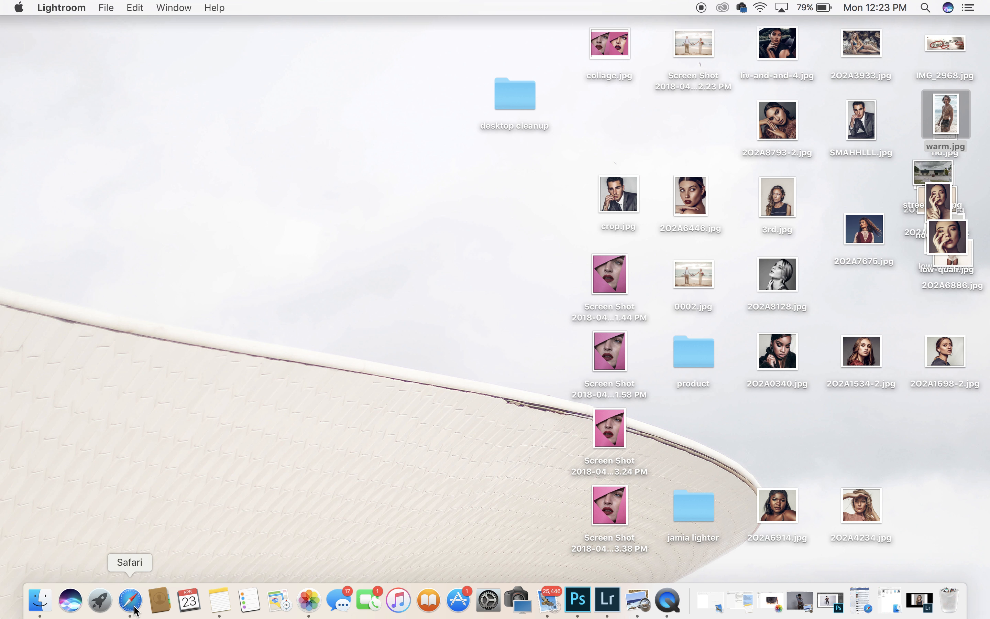
pyautogui.click(37, 600)
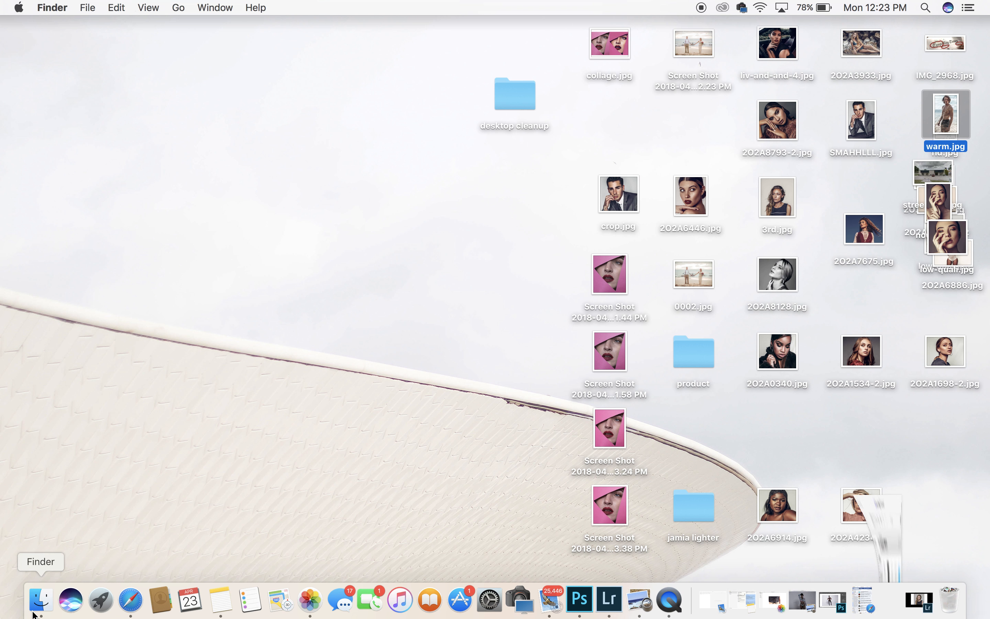
pyautogui.doubleClick(801, 41)
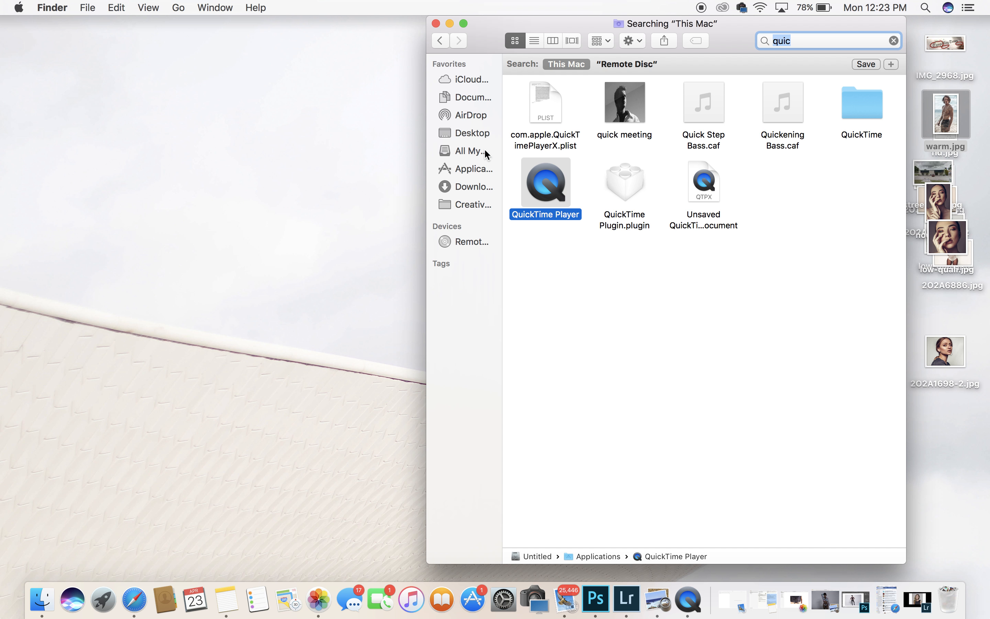
pyautogui.click(483, 133)
pyautogui.doubleClick(549, 82)
# Move the "gabi maroon boots" folder out of "desktop cleanup" onto the desktop and minimise the Finder window
pyautogui.scroll(-1, 691, 276)
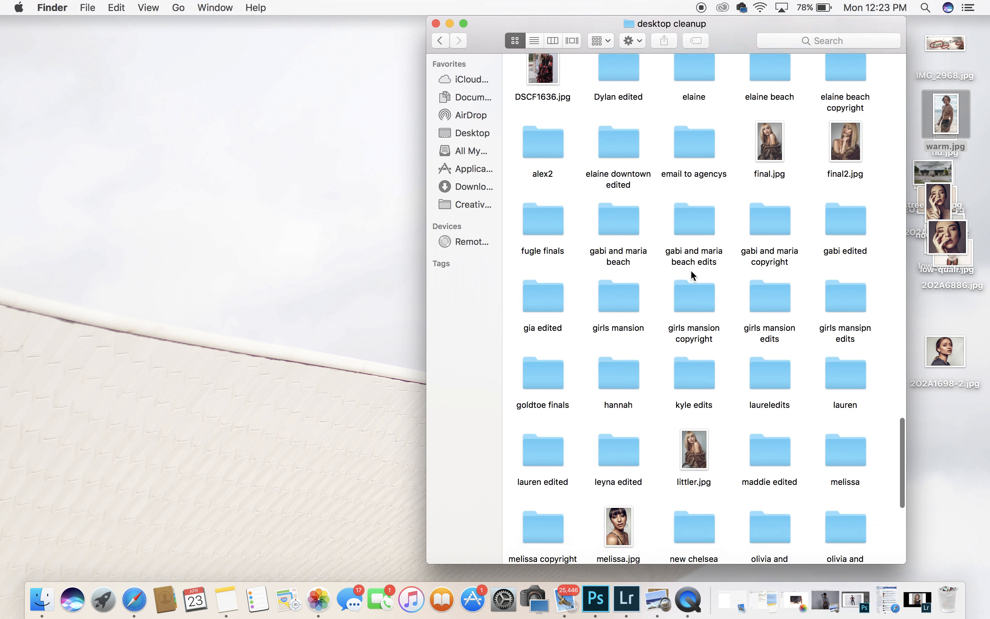
pyautogui.scroll(-8, 693, 275)
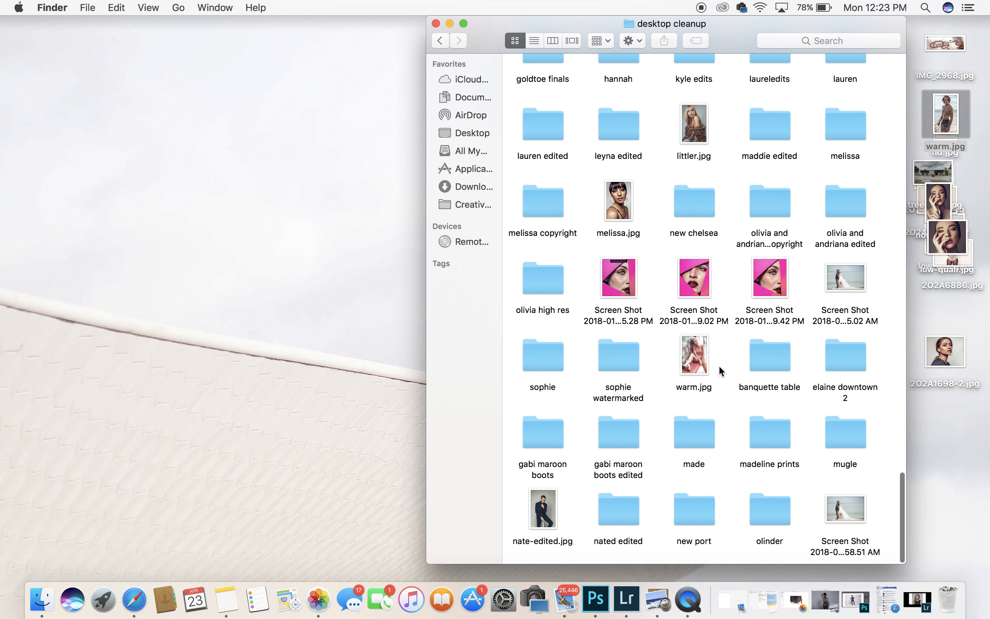
pyautogui.moveTo(541, 433); pyautogui.dragTo(260, 309)
pyautogui.click(449, 24)
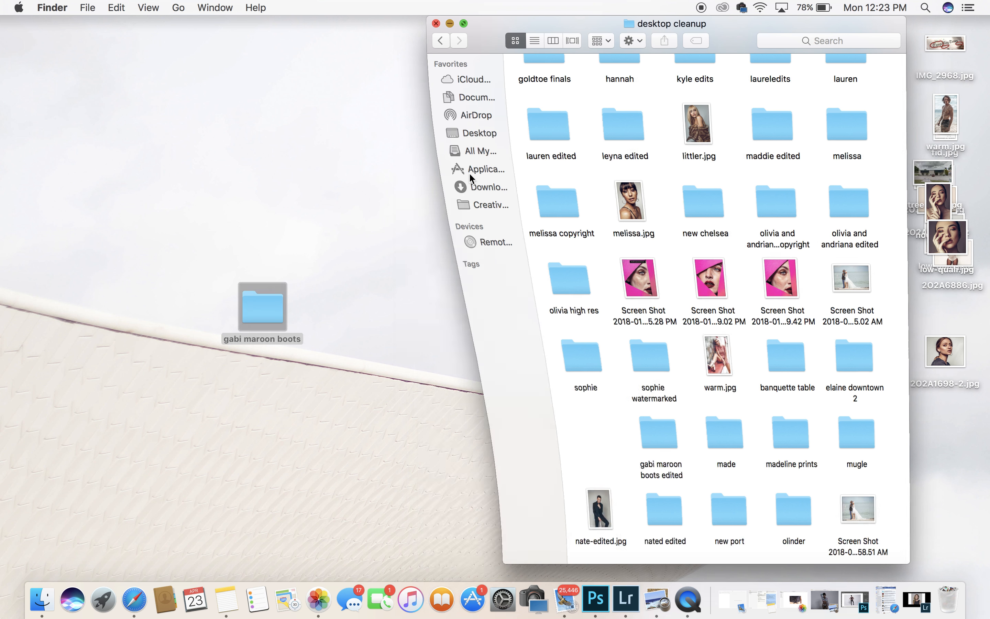
# Switch back to Lightroom with the "gabi maroon boots" folder as import source and reposition its window on the screen
pyautogui.moveTo(273, 310); pyautogui.dragTo(615, 605)
pyautogui.click(613, 602)
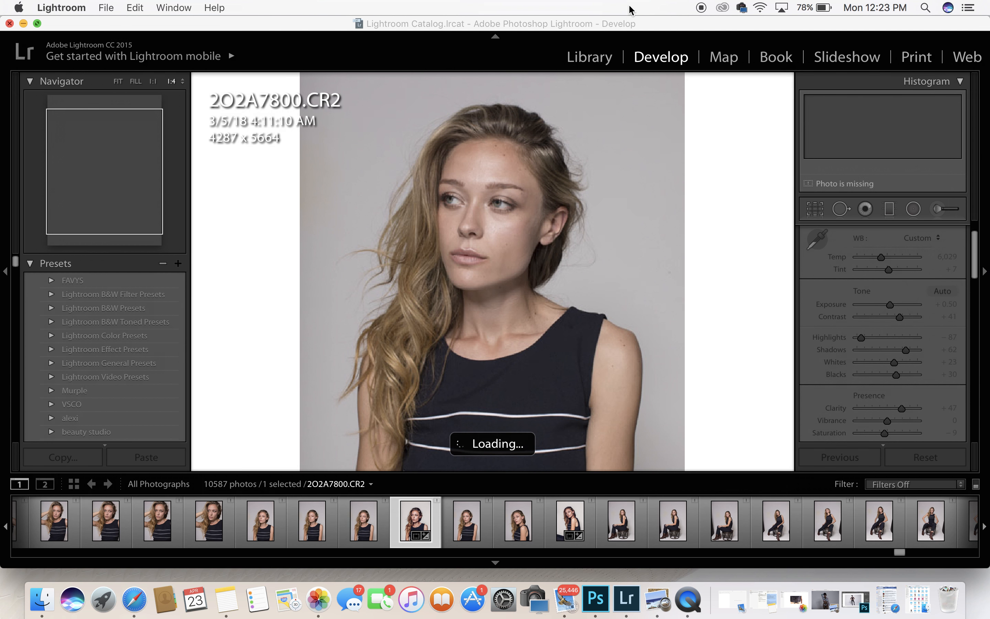
pyautogui.moveTo(631, 23); pyautogui.dragTo(917, 40)
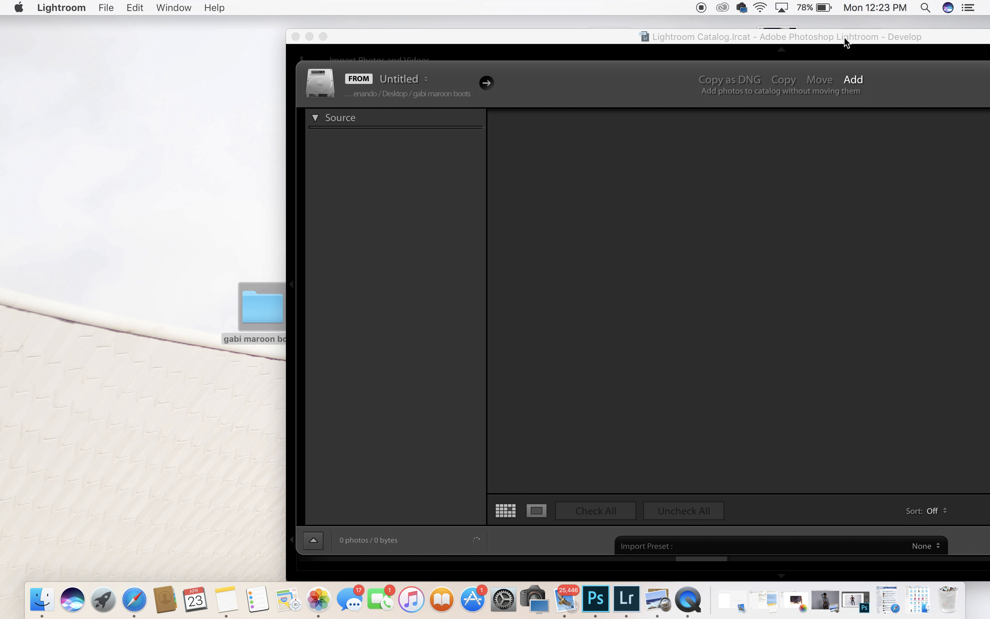
pyautogui.moveTo(839, 41); pyautogui.dragTo(557, 6)
pyautogui.click(827, 422)
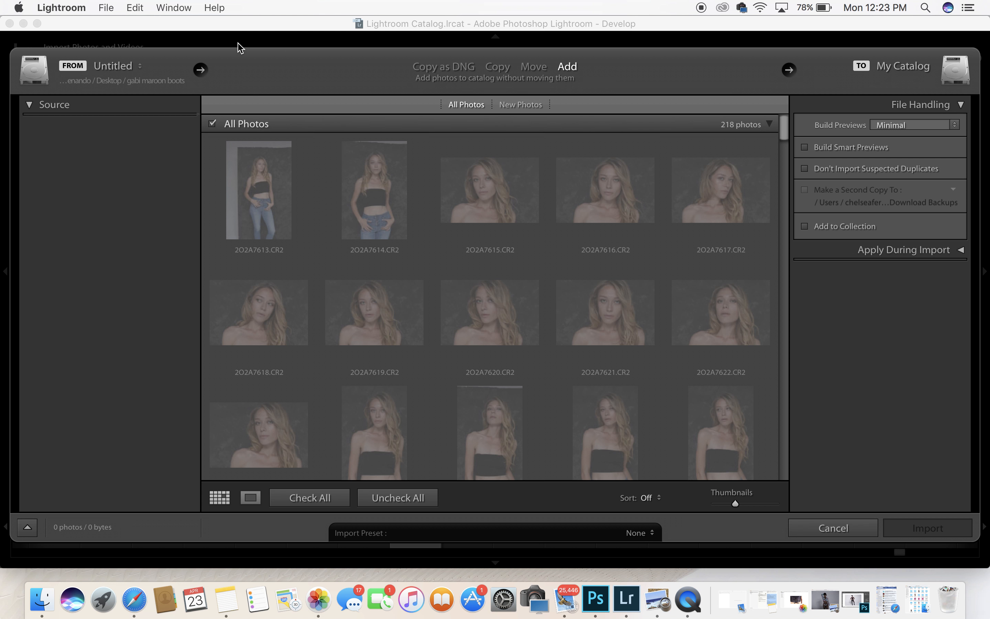
pyautogui.moveTo(241, 31); pyautogui.dragTo(250, 4)
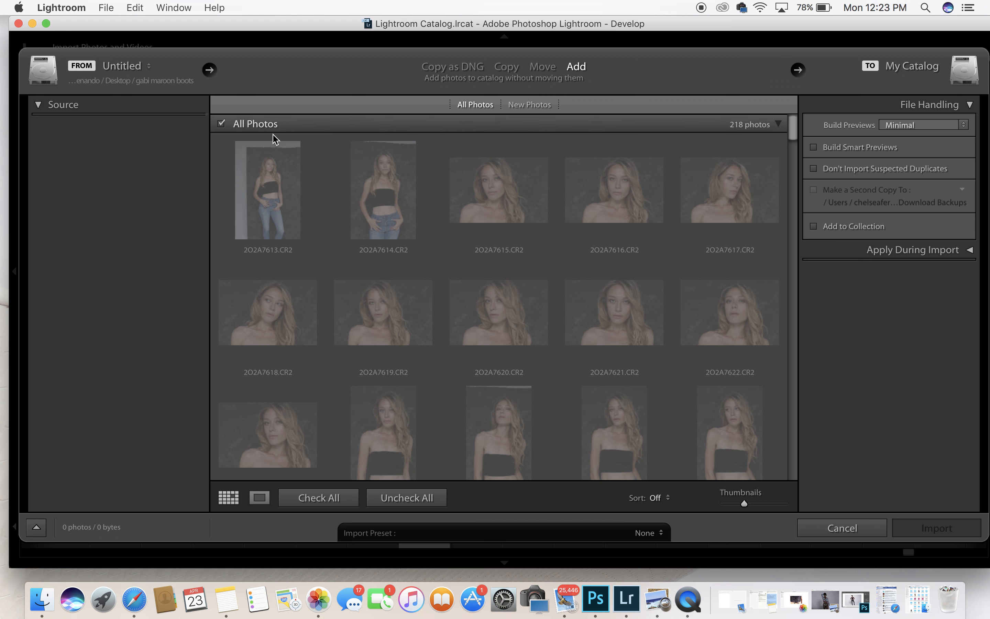
# Try to import all photos of the "gabi maroon boots" folder and dismiss the import dialog
pyautogui.click(938, 527)
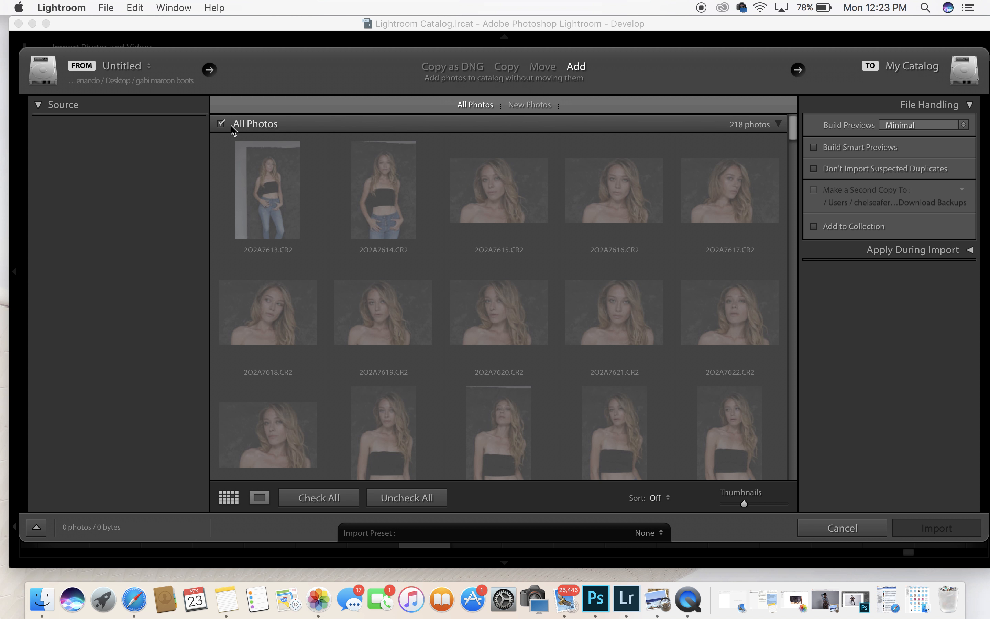
pyautogui.click(222, 123)
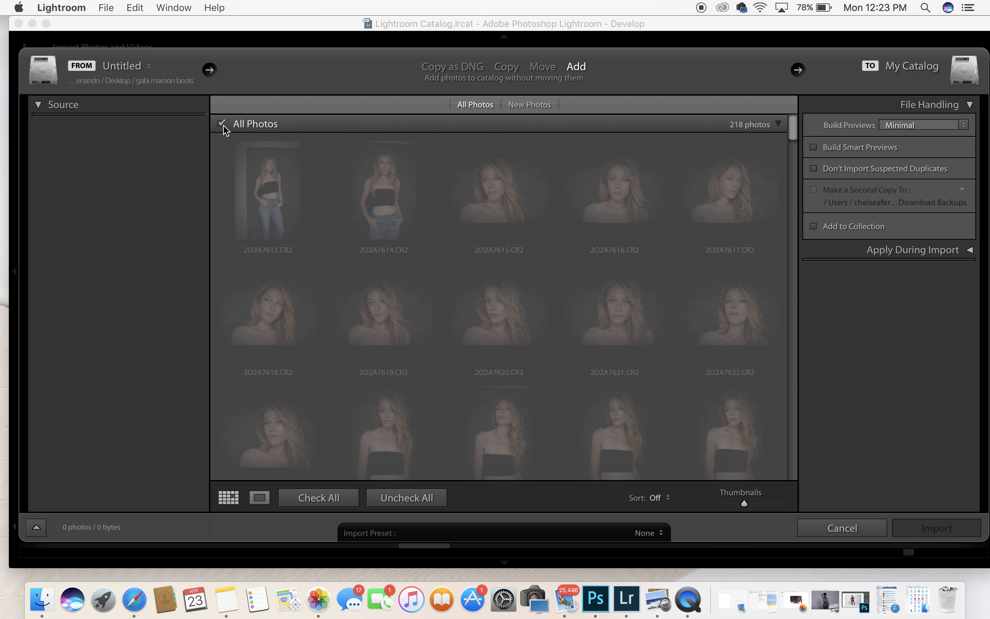
pyautogui.click(873, 528)
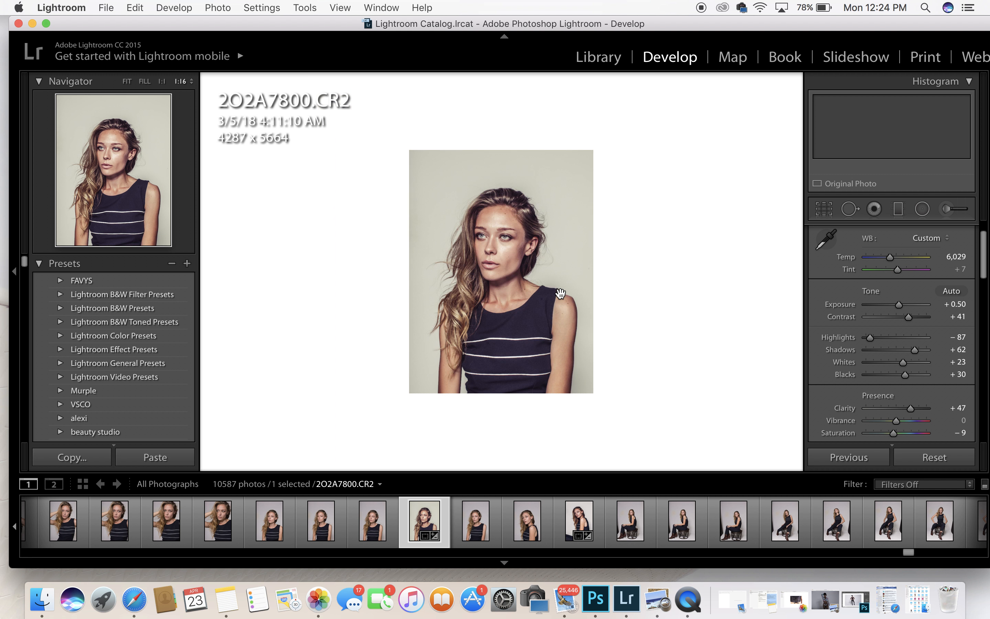
# Reset all Develop settings of 2O2A7800.CR2 and show the whole photo
pyautogui.press('super+minus')
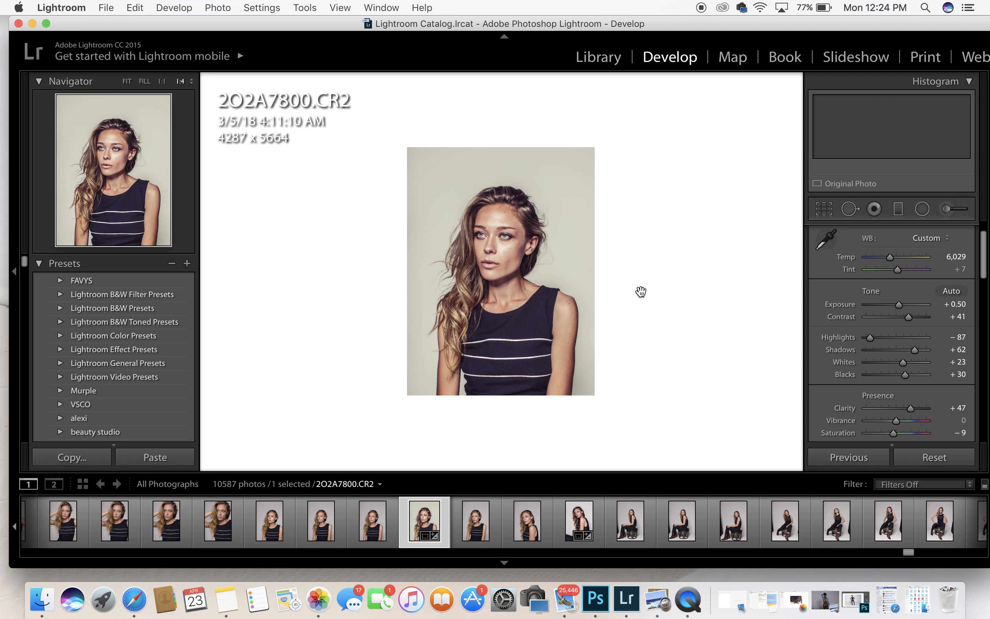
pyautogui.press('super+equal')
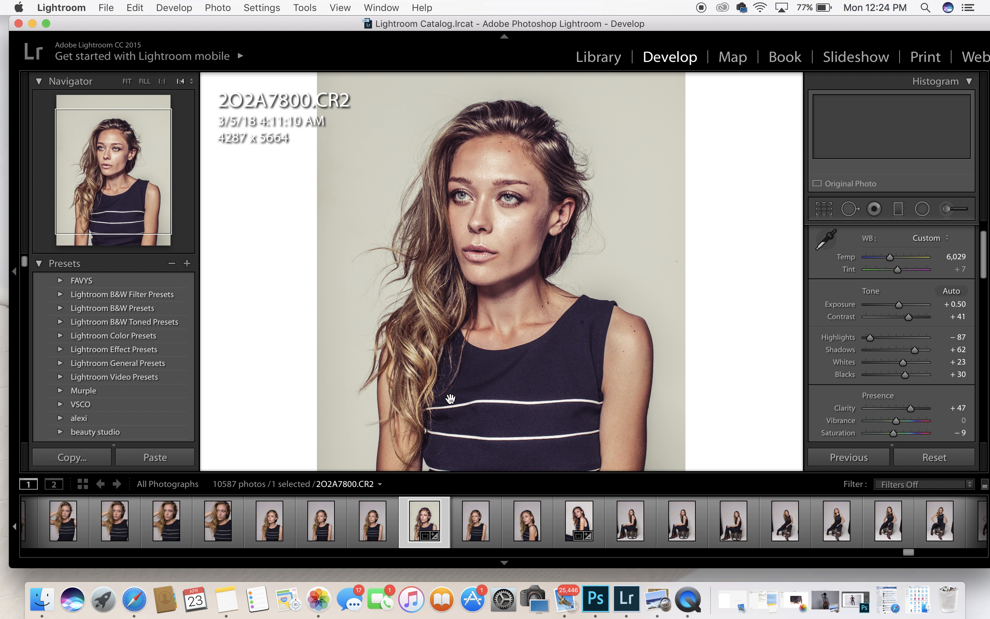
pyautogui.click(933, 458)
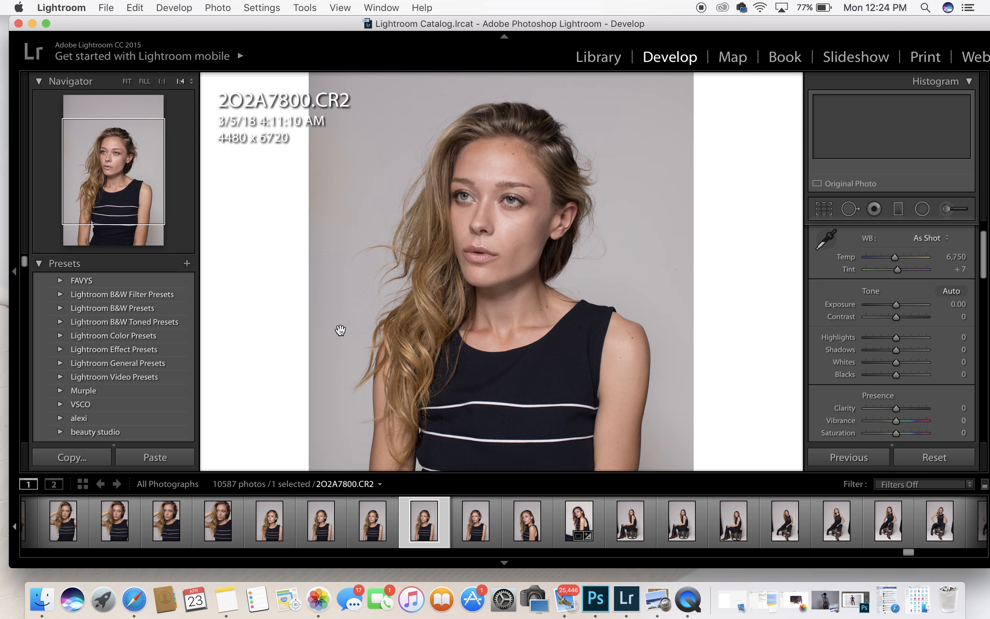
pyautogui.press('super+minus')
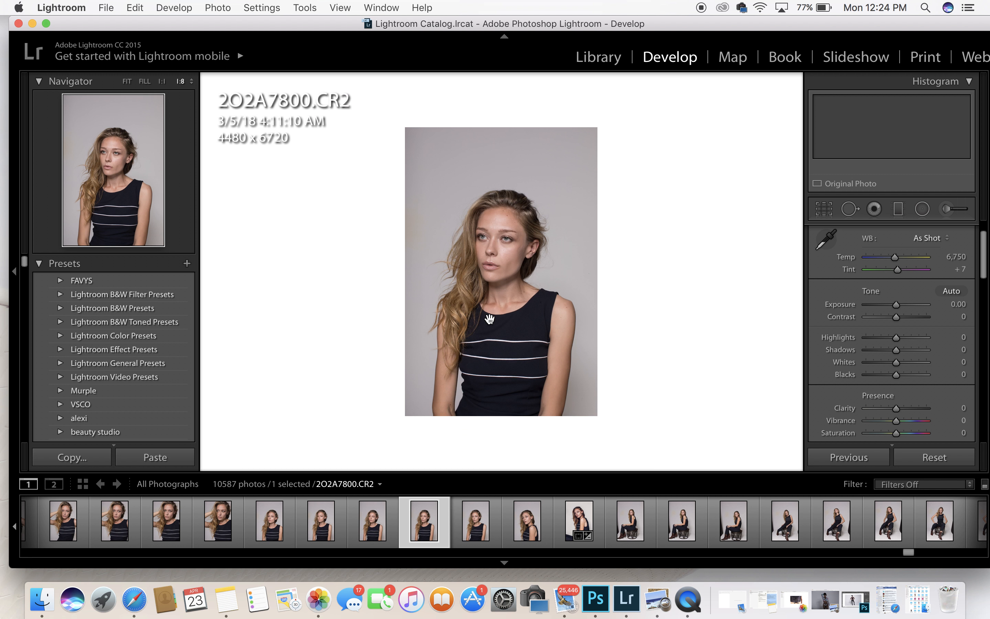
# Start Crop & Straighten on the uncropped portrait 2O2A7800.CR2
pyautogui.click(833, 209)
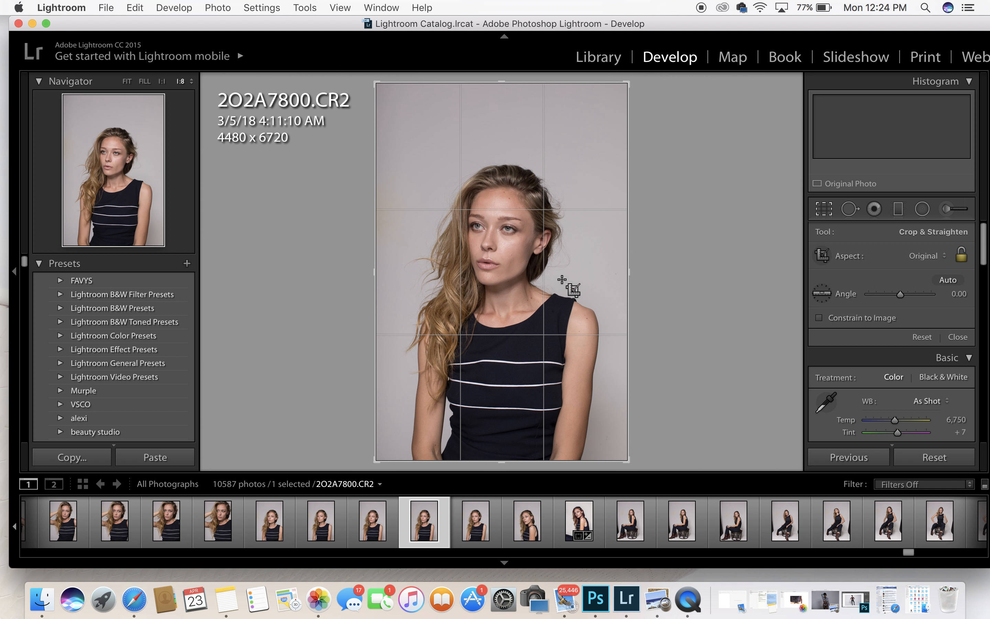
# Undo the settings reset to view the earlier crop and edit, and reset all Develop settings again
pyautogui.click(141, 9)
pyautogui.click(151, 26)
pyautogui.click(135, 8)
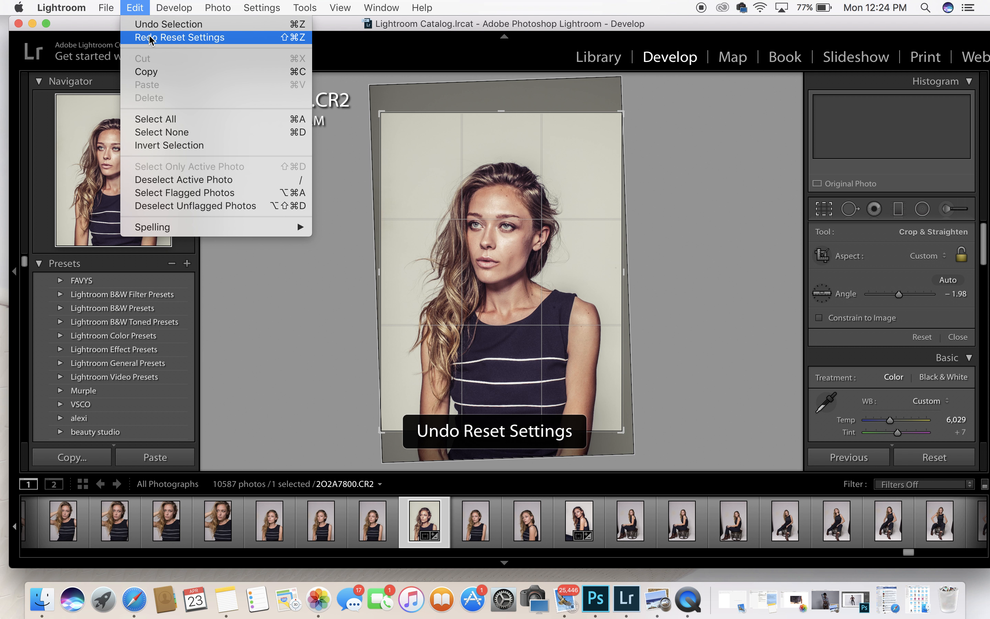
pyautogui.click(138, 6)
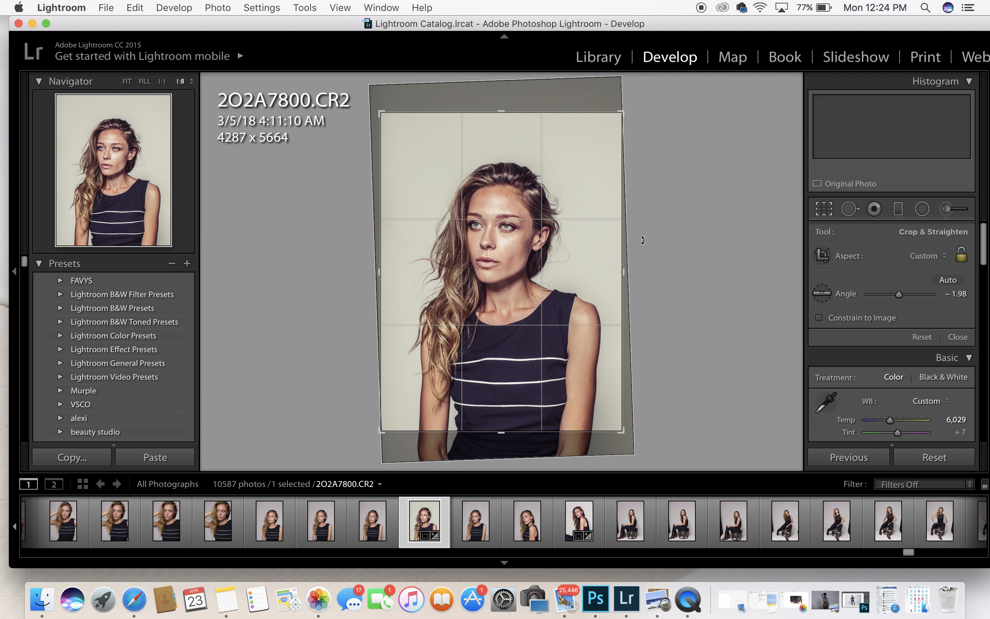
pyautogui.click(952, 465)
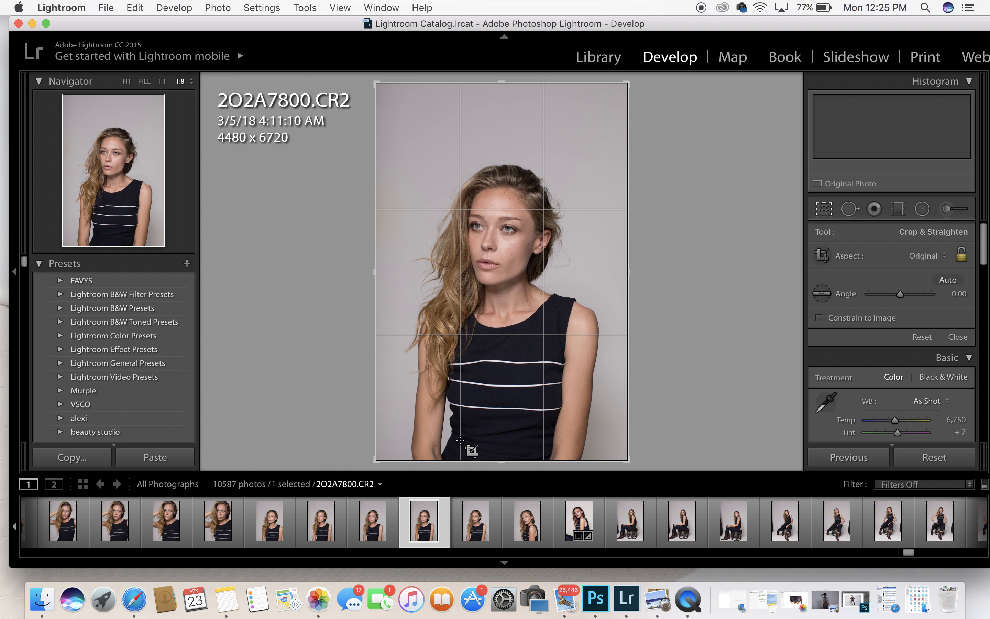
# Crop away the strip below the waist to about 4480 x 6212 pixels and tilt the crop to about -2.87 degrees
pyautogui.moveTo(376, 460); pyautogui.dragTo(375, 475)
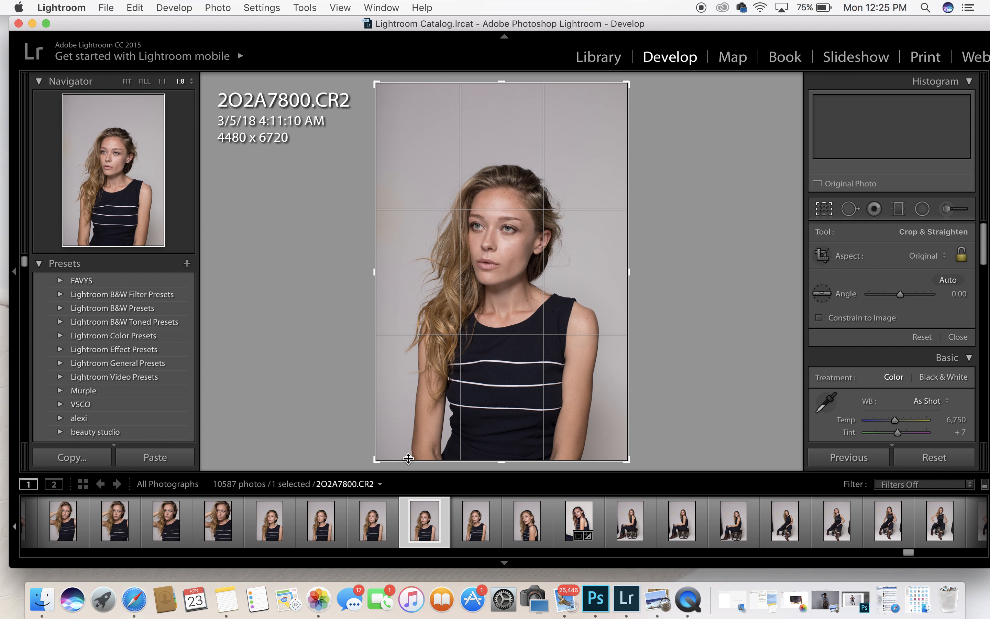
pyautogui.moveTo(374, 463)
pyautogui.mouseDown()
pyautogui.moveTo(373, 446)
pyautogui.moveTo(374, 465)
pyautogui.mouseUp()
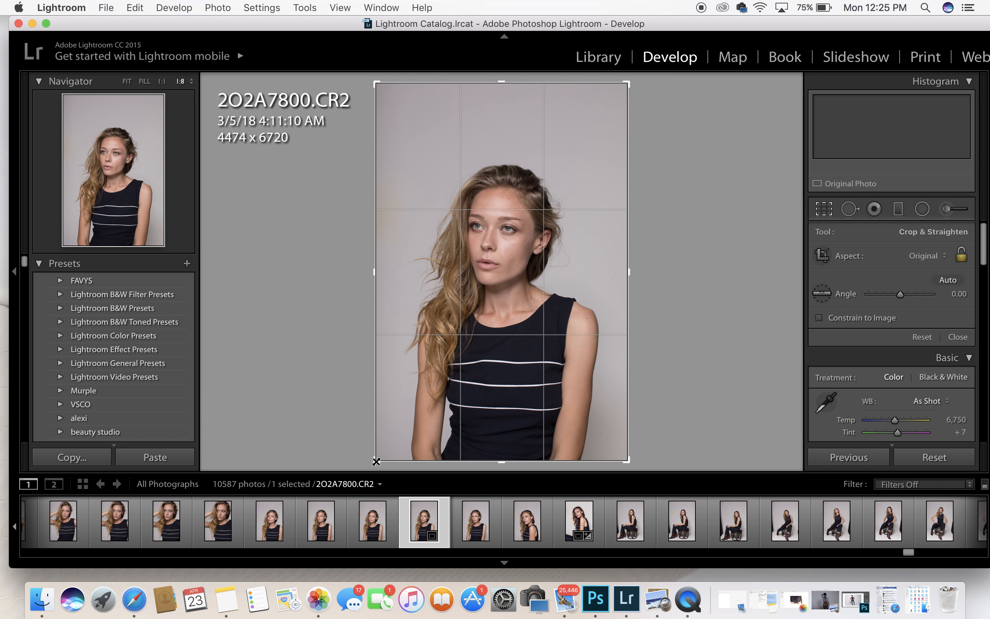
pyautogui.moveTo(376, 460); pyautogui.dragTo(376, 447)
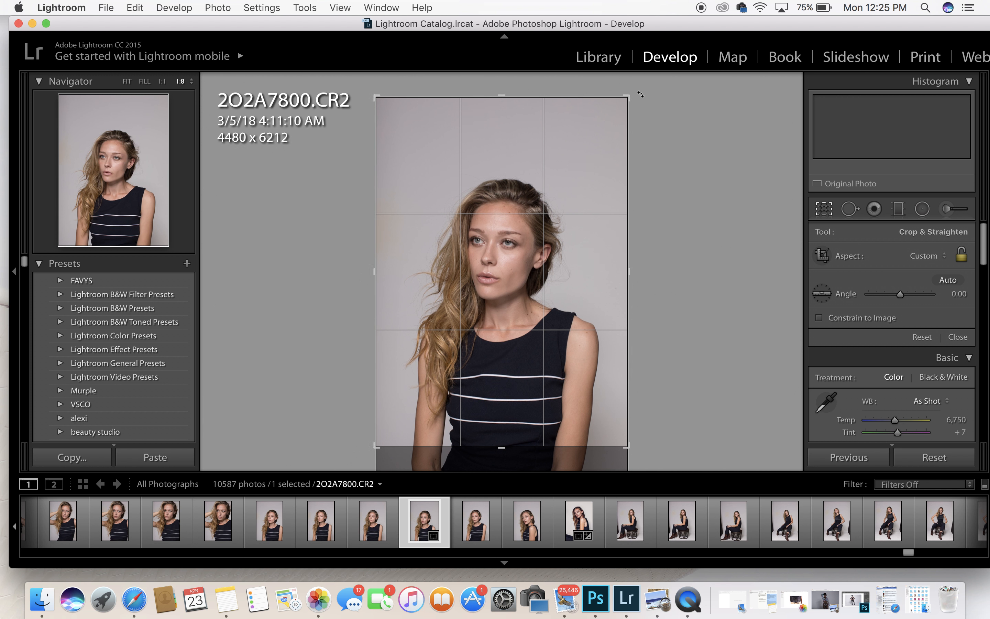
pyautogui.moveTo(637, 91); pyautogui.dragTo(626, 92)
pyautogui.moveTo(531, 158); pyautogui.dragTo(517, 146)
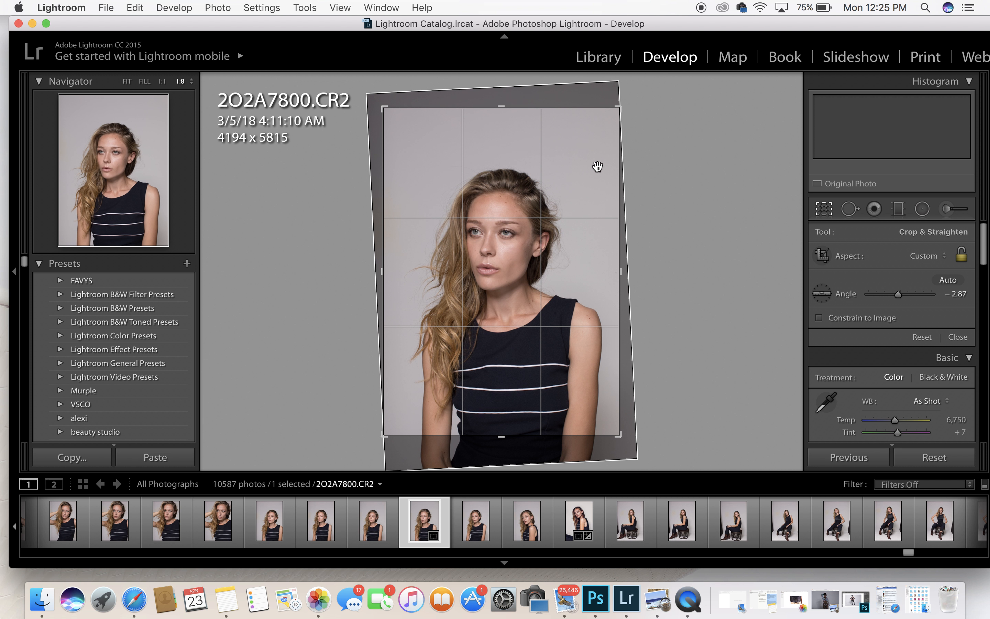
# Tighten the crop around the model to about 4069 x 5429 pixels and apply it
pyautogui.moveTo(384, 109)
pyautogui.mouseDown()
pyautogui.moveTo(405, 126)
pyautogui.moveTo(388, 120)
pyautogui.mouseUp()
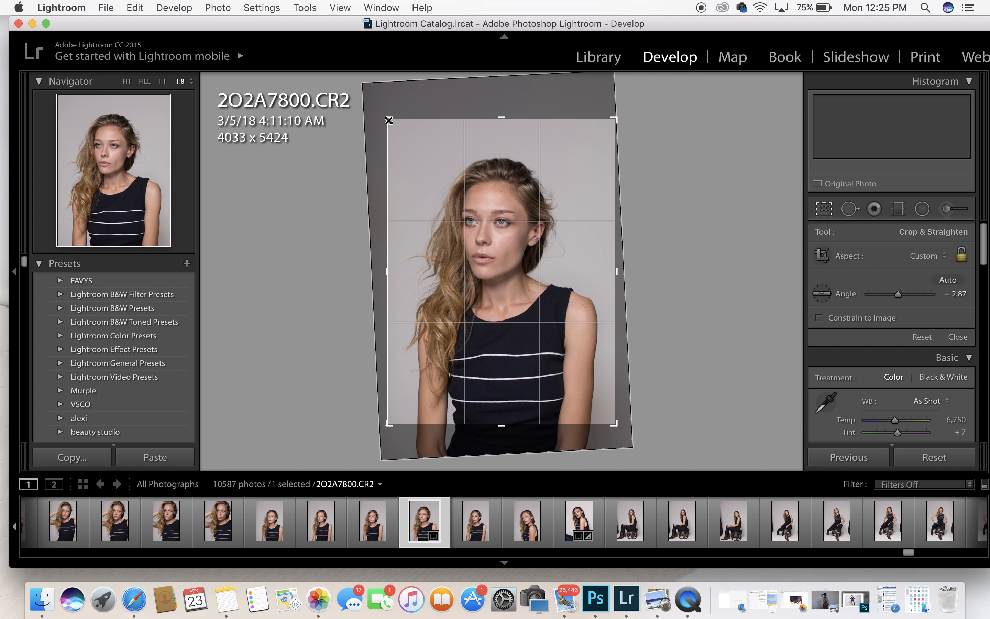
pyautogui.moveTo(389, 120); pyautogui.dragTo(387, 119)
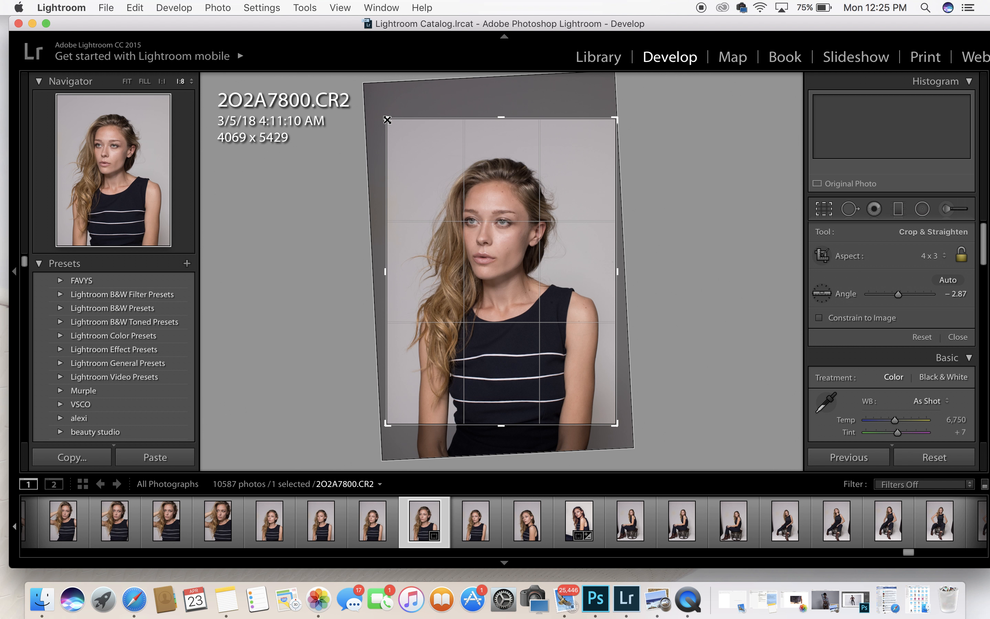
pyautogui.press('Return')
pyautogui.click(500, 149)
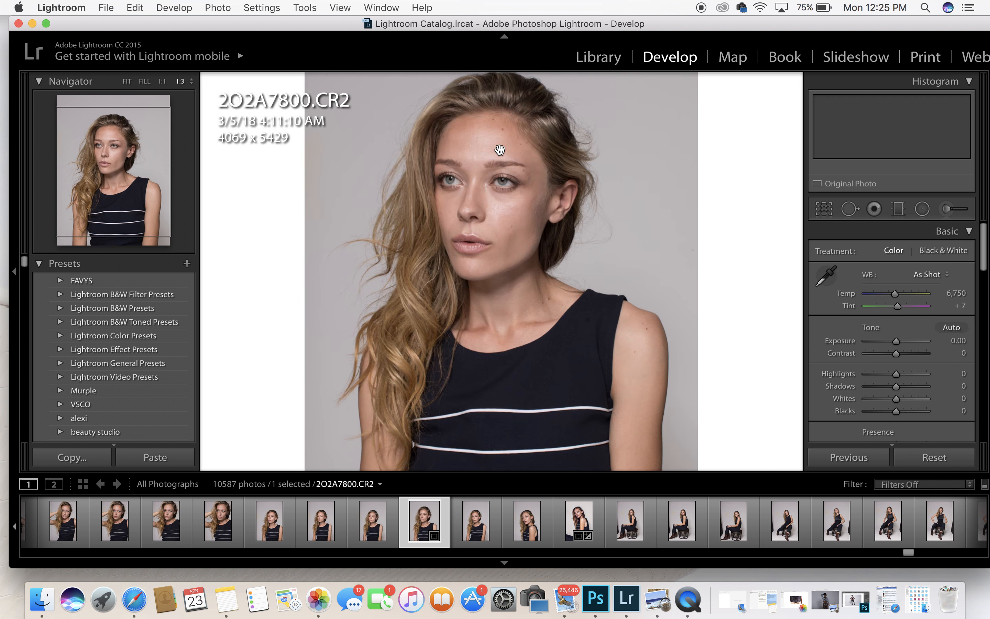
pyautogui.press('super+minus')
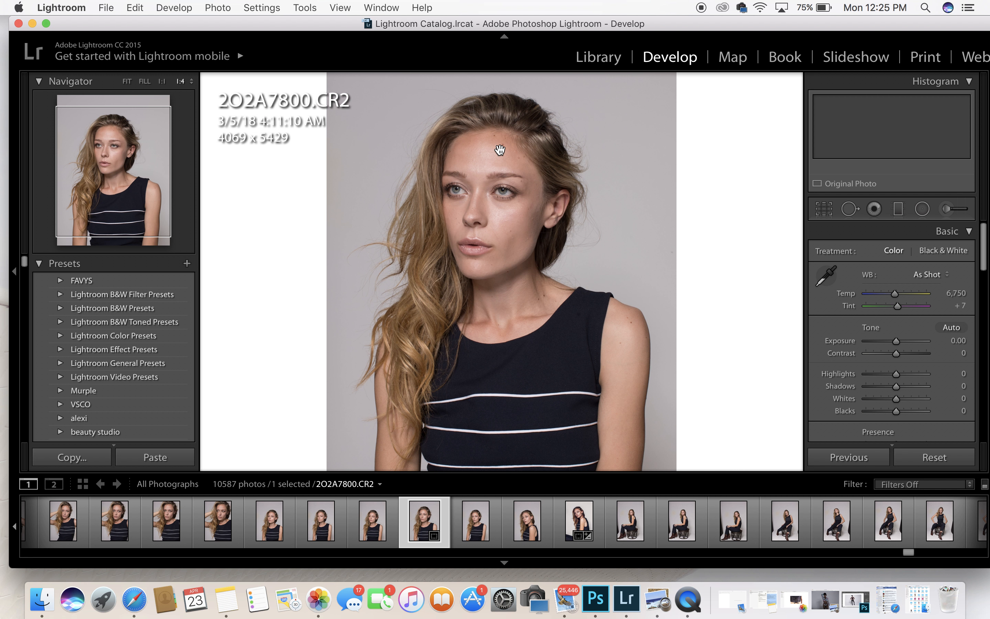
pyautogui.press('super+minus')
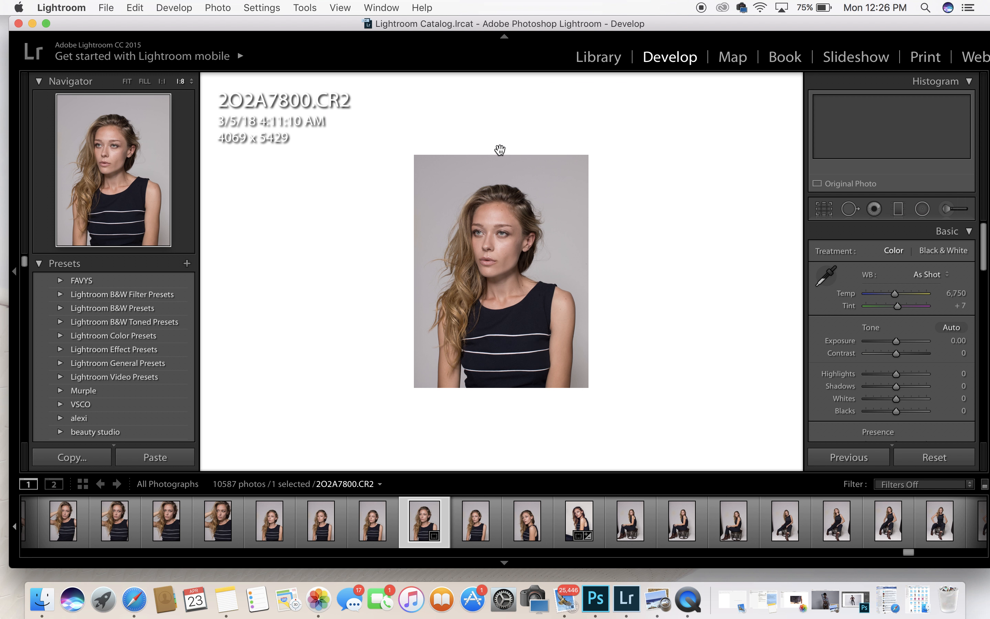
# Reopen the crop, widen it to about 4151 x 5429 pixels and apply it
pyautogui.click(824, 209)
pyautogui.moveTo(379, 276); pyautogui.dragTo(384, 274)
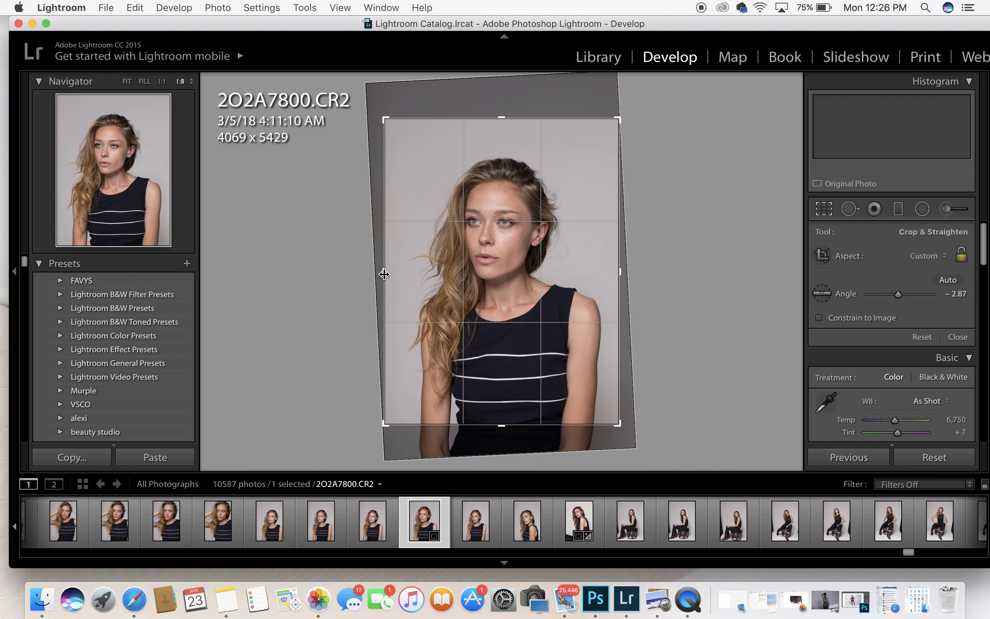
pyautogui.press('Return')
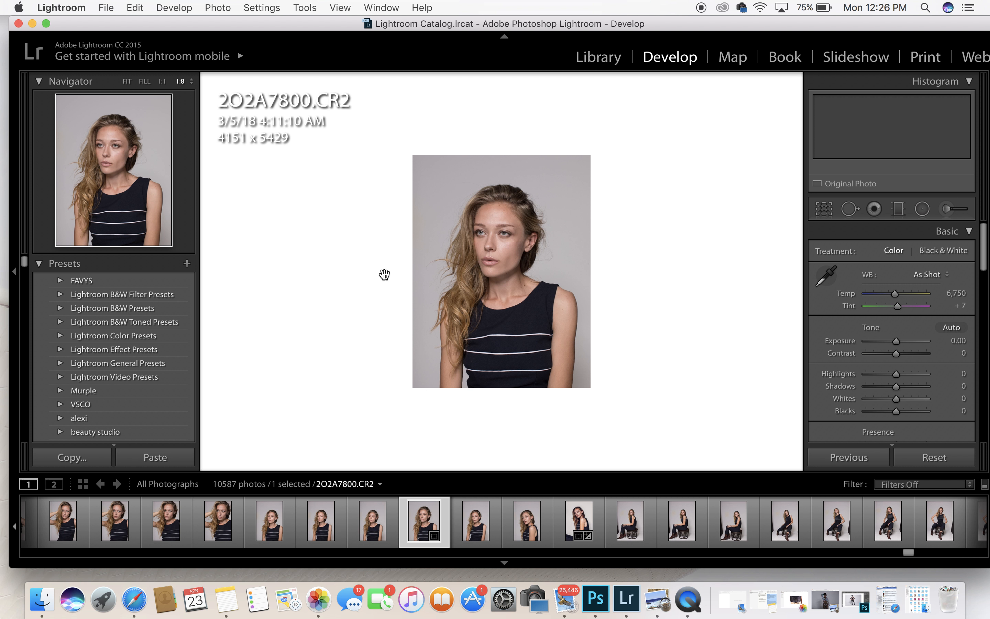
pyautogui.click(514, 268)
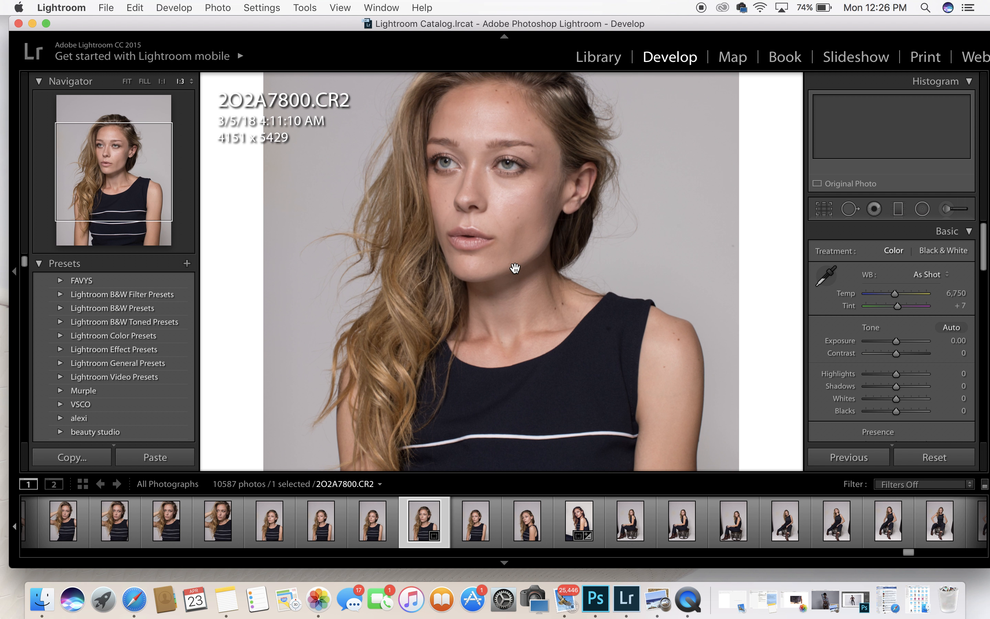
pyautogui.press('super+minus')
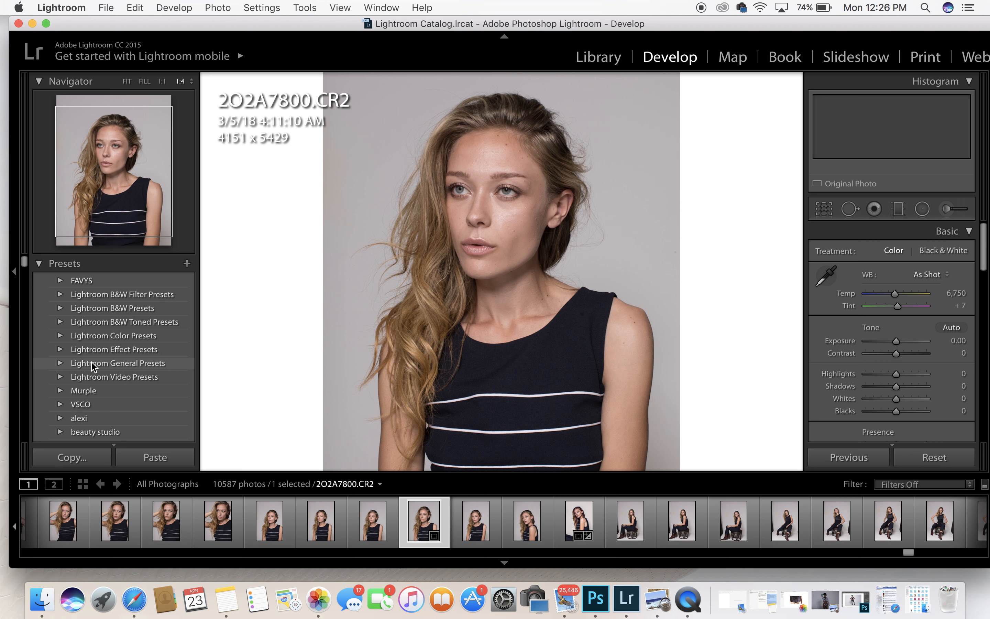
# Browse the preset list to the maggy group and try the "dat majic yella" preset on the portrait
pyautogui.scroll(-15, 93, 366)
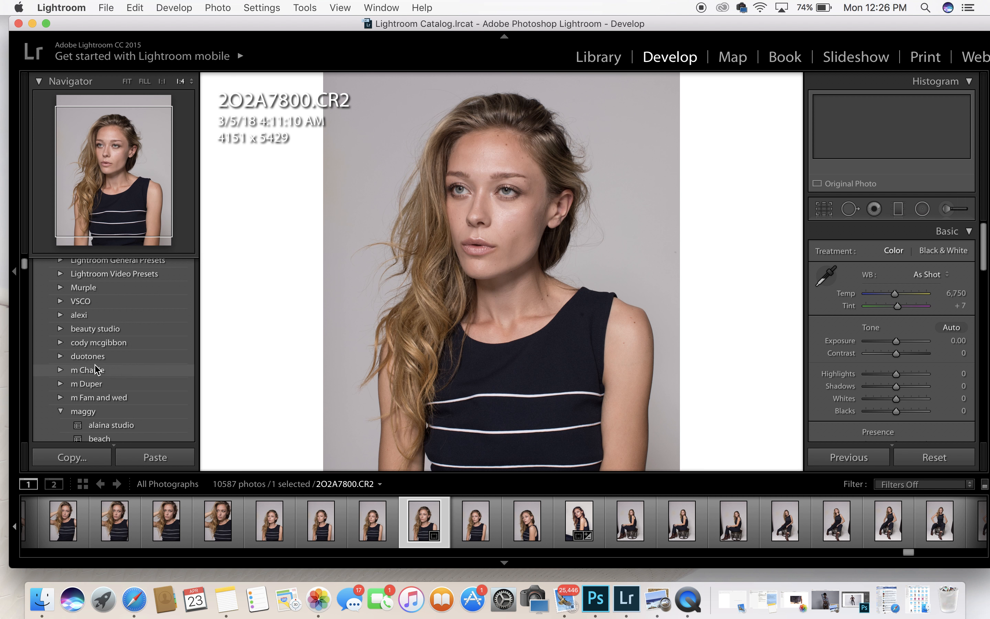
pyautogui.scroll(-20, 95, 370)
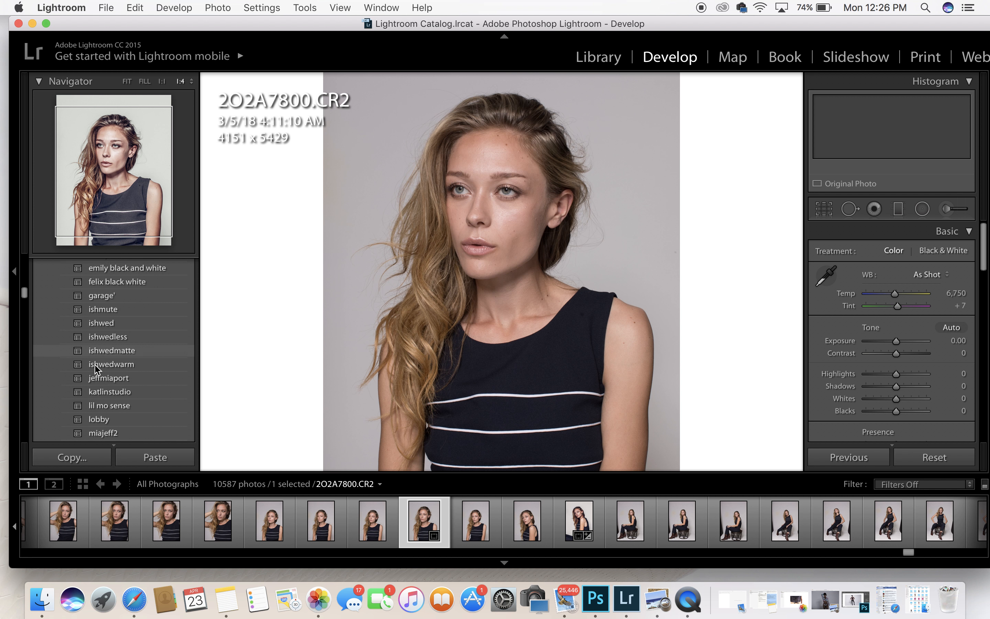
pyautogui.scroll(-20, 95, 369)
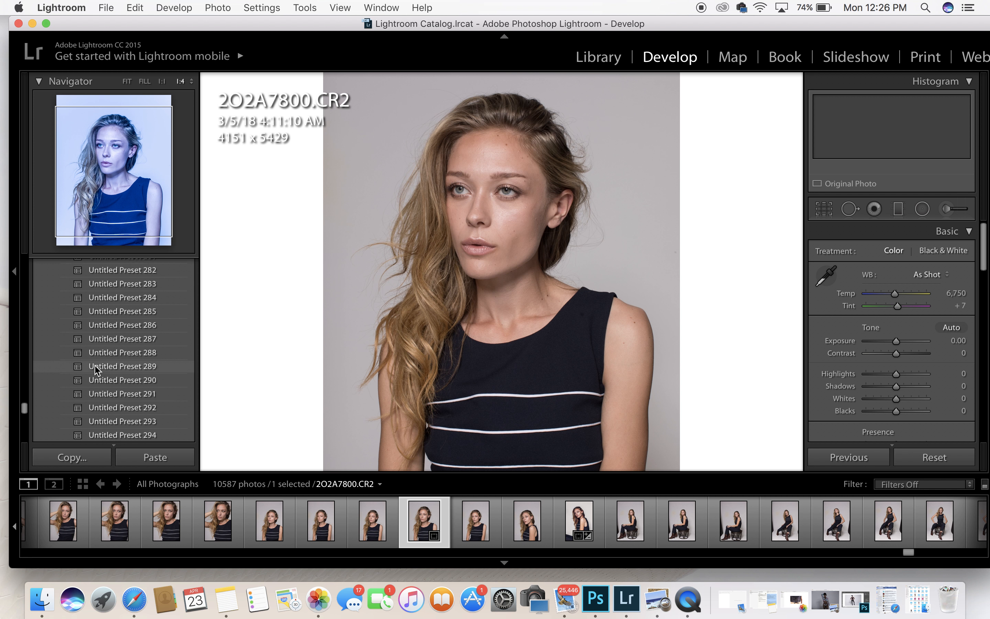
pyautogui.scroll(20, 95, 370)
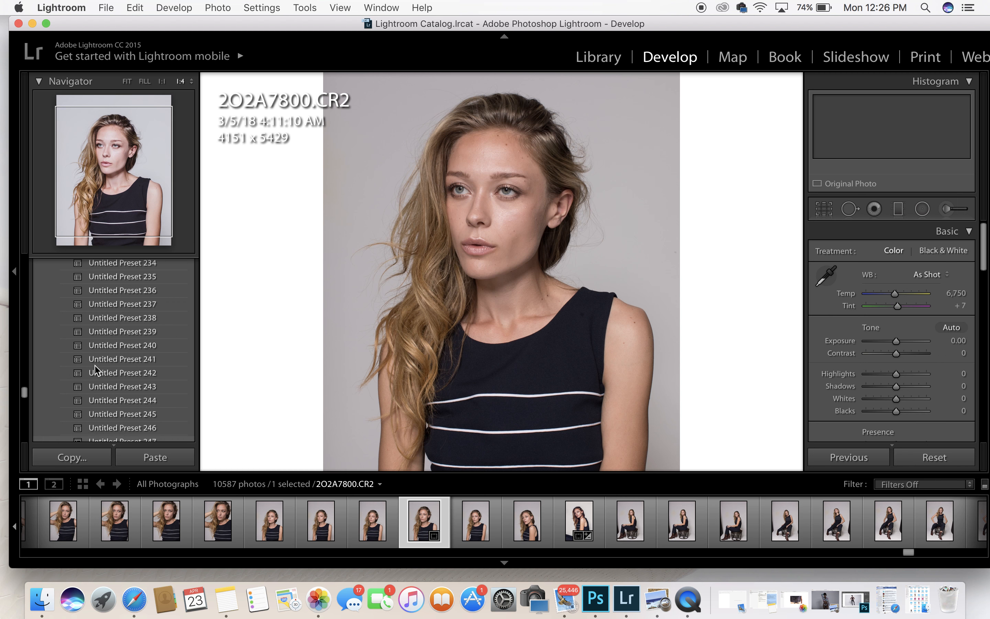
pyautogui.scroll(20, 95, 370)
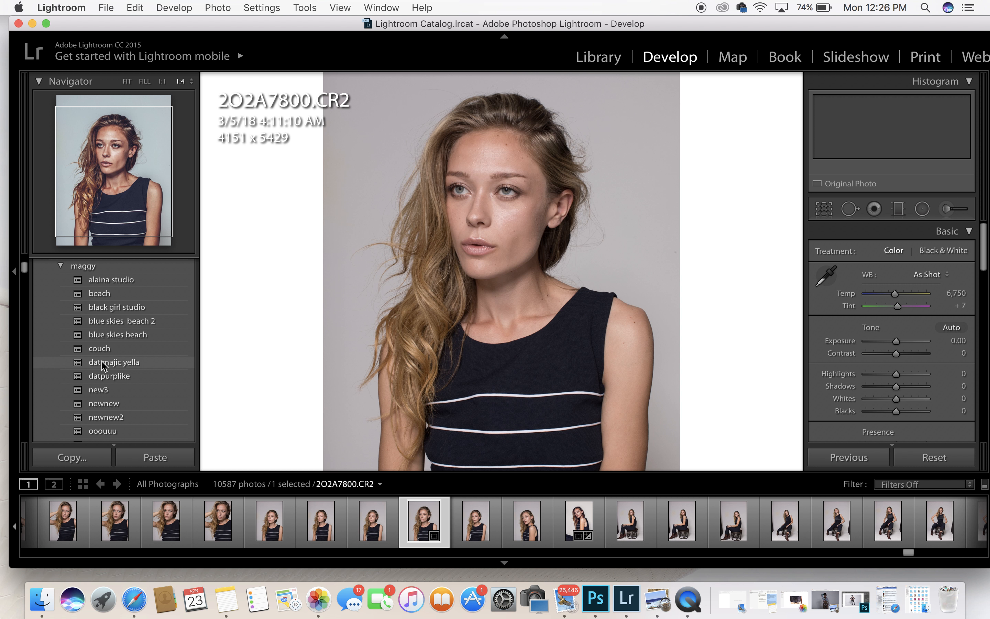
pyautogui.click(104, 364)
pyautogui.scroll(-3, 141, 377)
# Try the maggy presets outside, outside 2, outside 3, outside 4 and outside 5 in turn on the portrait
pyautogui.click(150, 372)
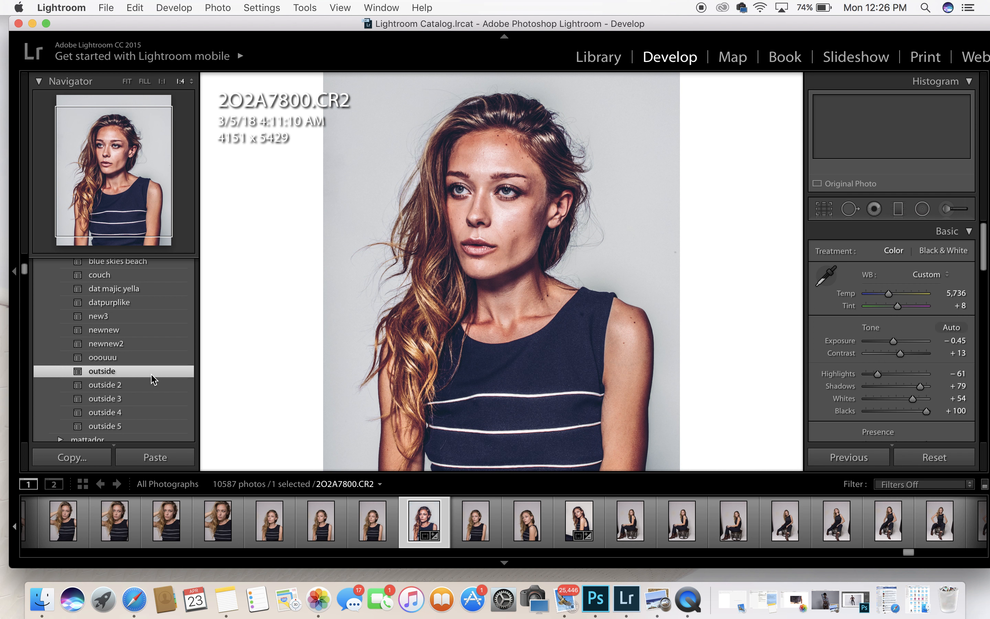
pyautogui.click(150, 386)
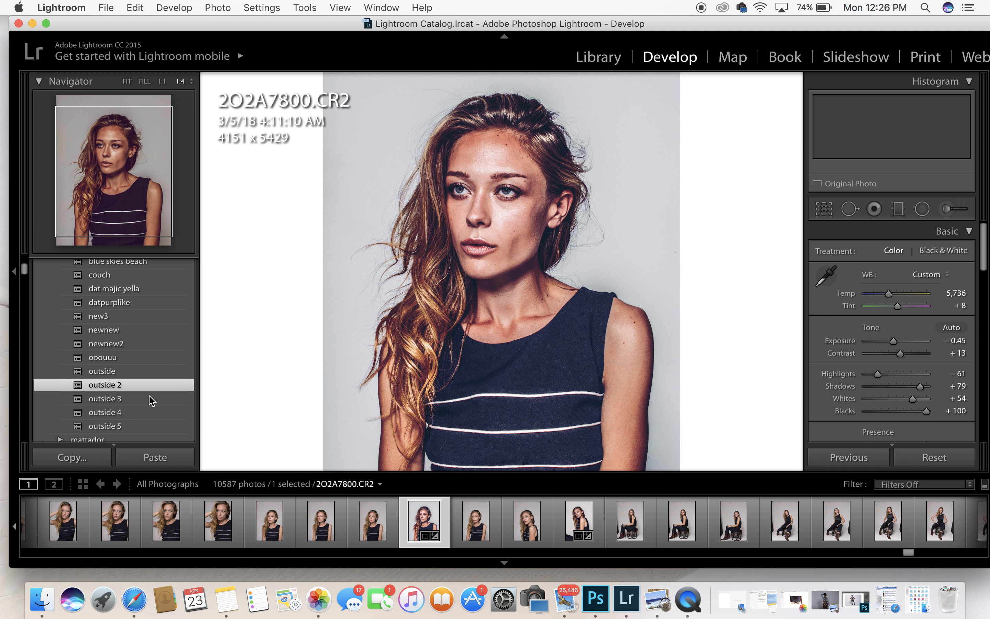
pyautogui.click(151, 399)
pyautogui.click(149, 413)
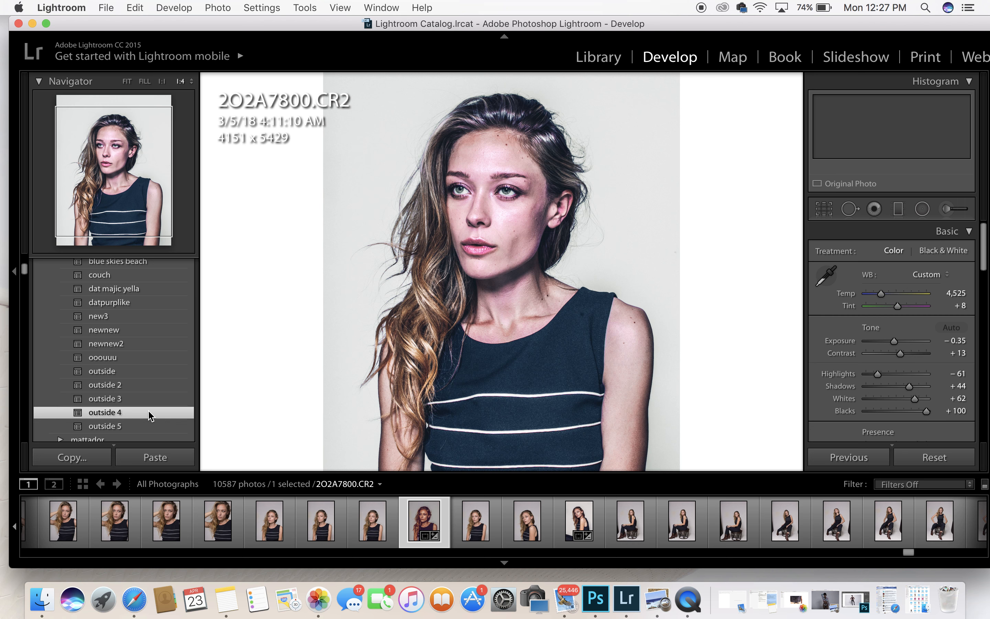
pyautogui.click(146, 427)
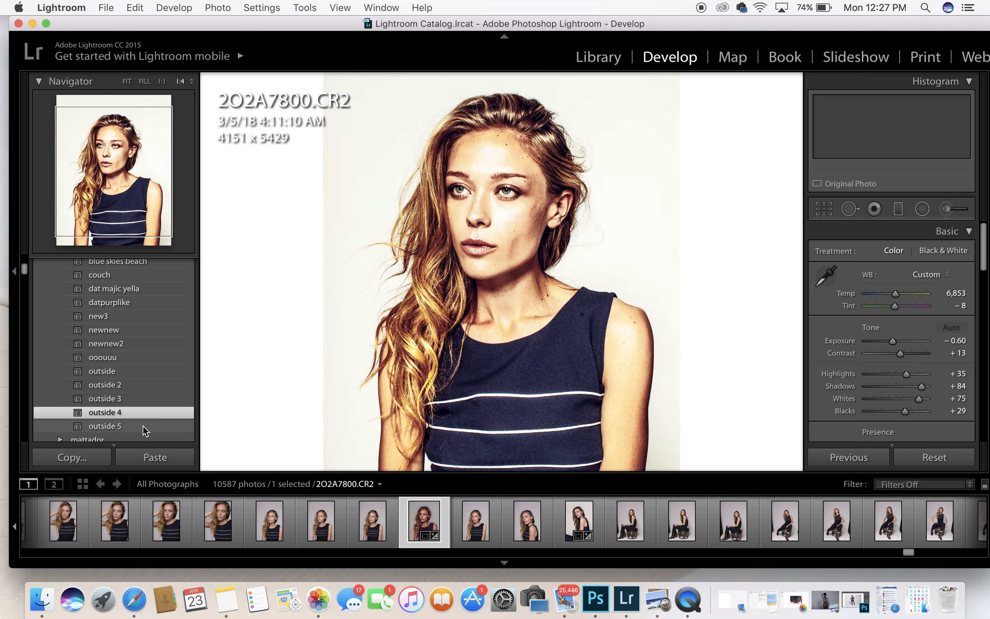
# Apply the newnew preset from the maggy group to the portrait
pyautogui.click(138, 330)
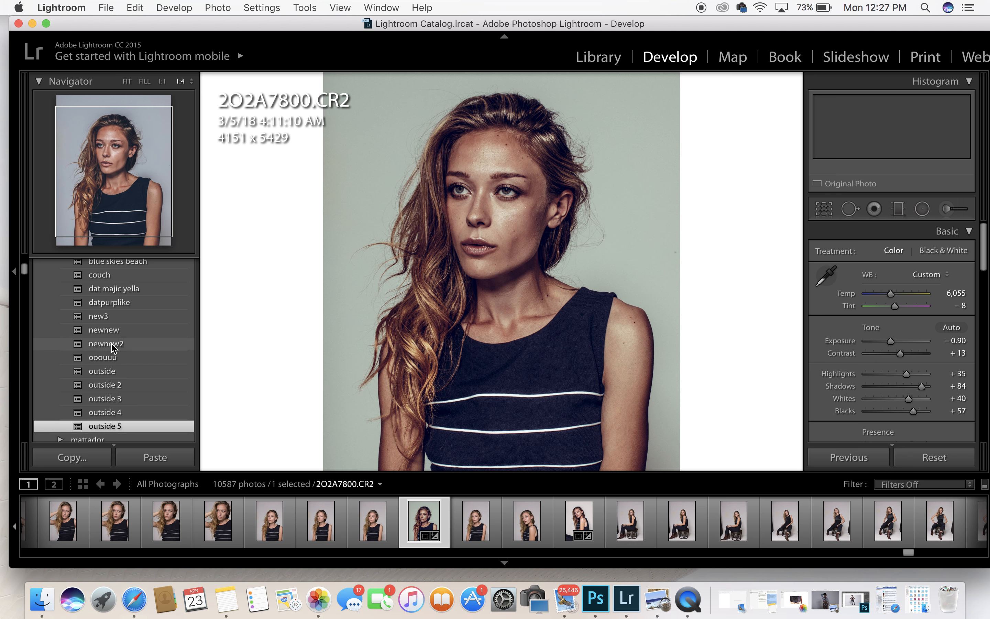
pyautogui.click(119, 331)
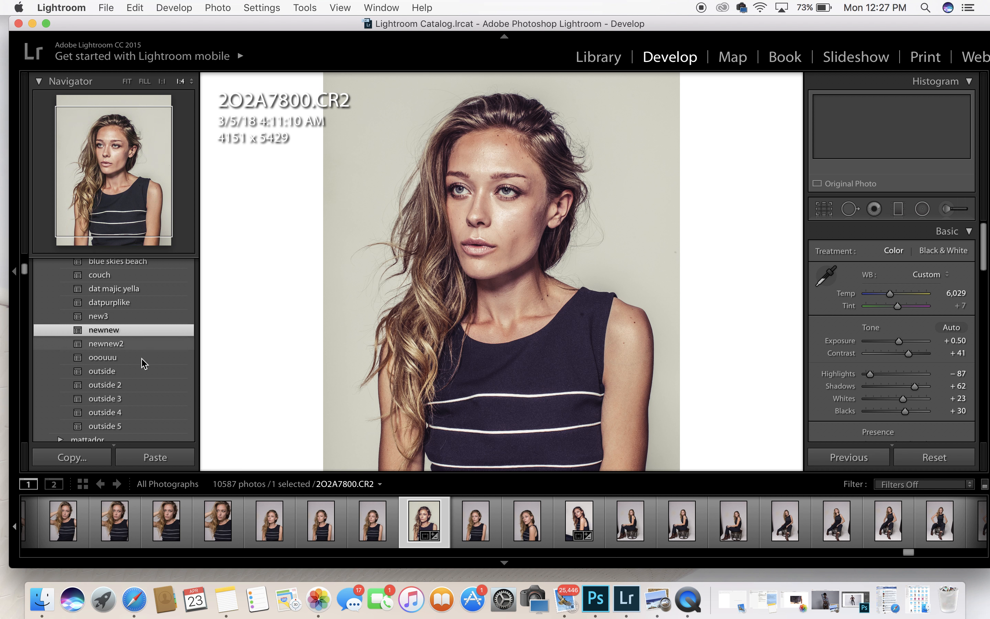
pyautogui.scroll(3, 144, 368)
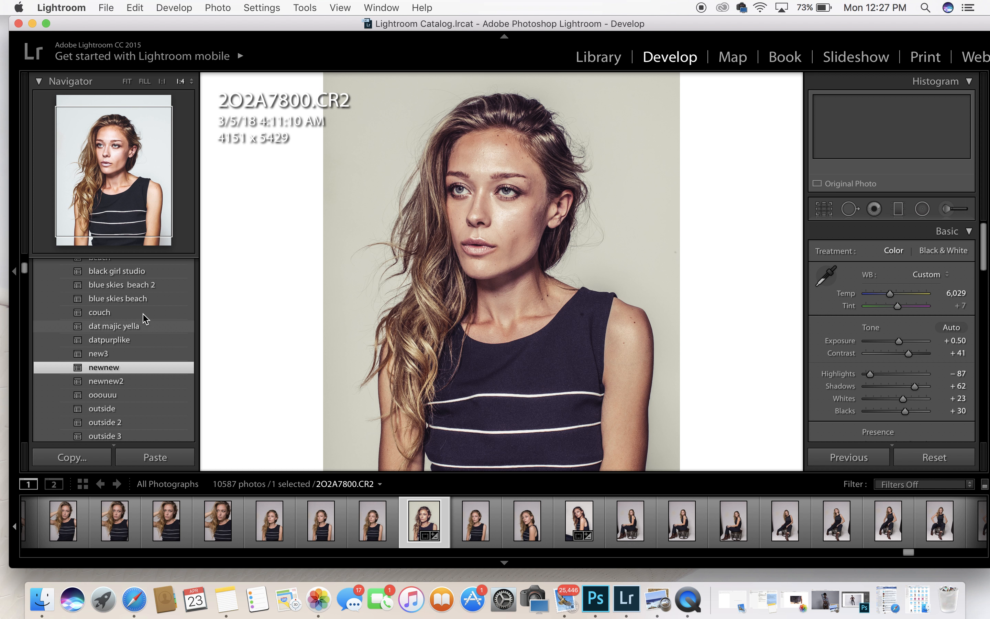
pyautogui.scroll(4, 144, 313)
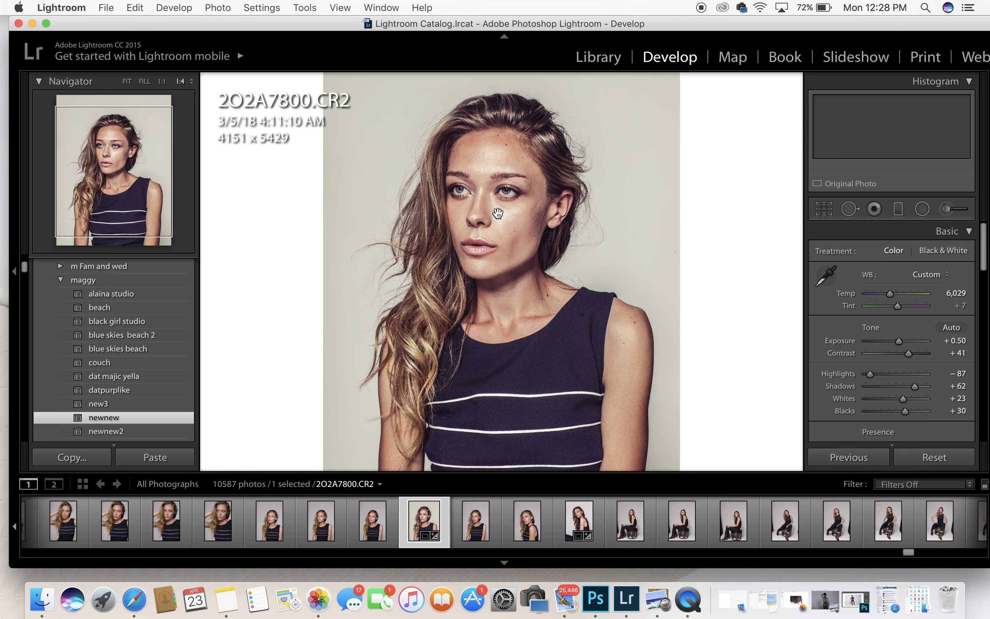
# Examine the face and skin of the edited portrait up close and check the whole cropped photo
pyautogui.press('super+equal')
pyautogui.press('super+equal')
pyautogui.press('super+equal')
pyautogui.press('super+equal')
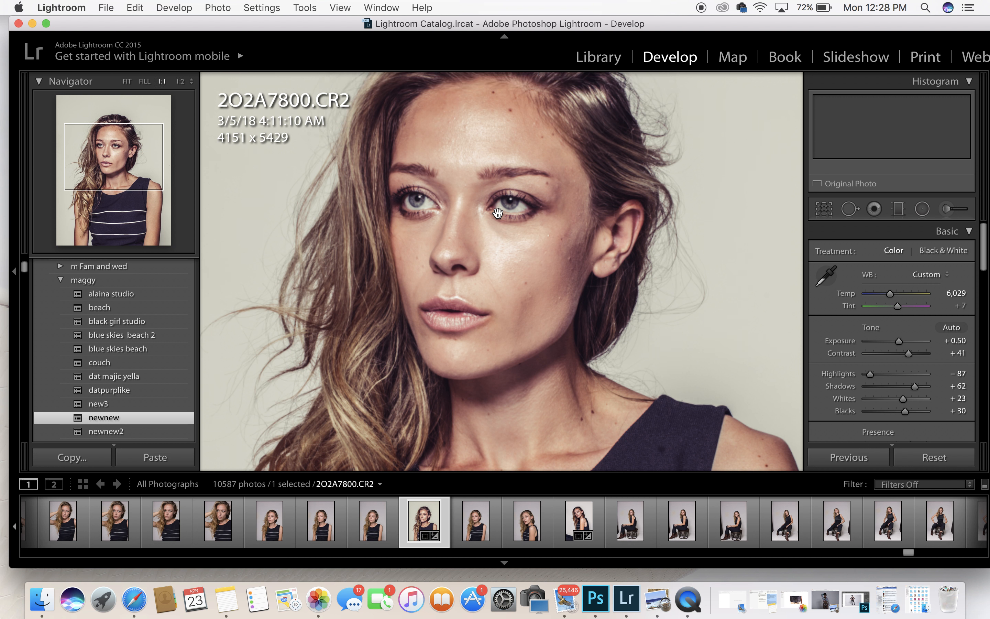
pyautogui.press('super+minus')
pyautogui.press('super+minus')
pyautogui.press('super+minus')
pyautogui.press('super+minus')
pyautogui.press('super+minus')
pyautogui.press('super+minus')
pyautogui.press('super+equal')
pyautogui.press('super+equal')
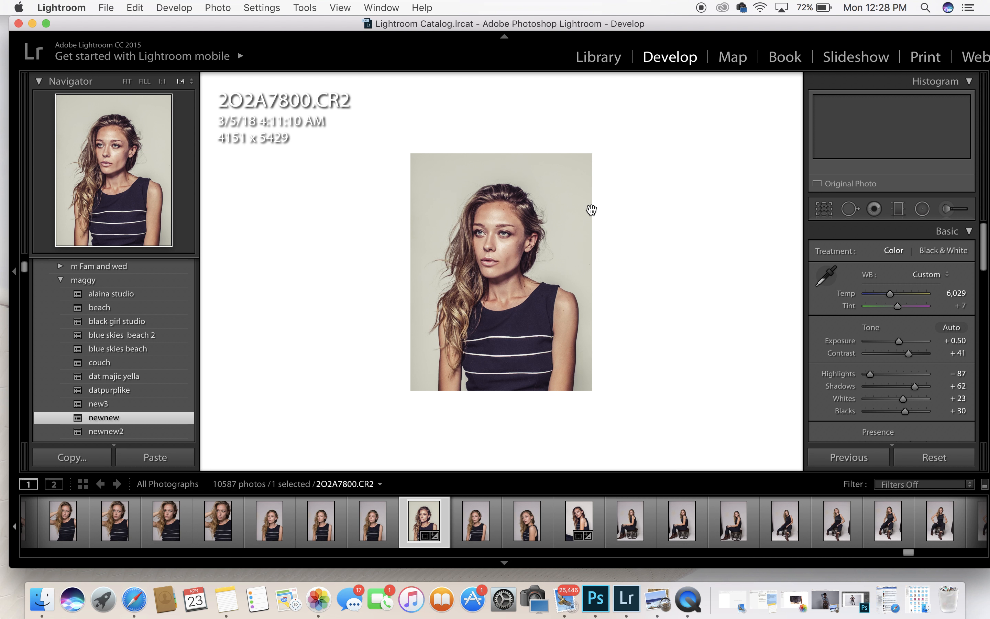
pyautogui.press('super+minus')
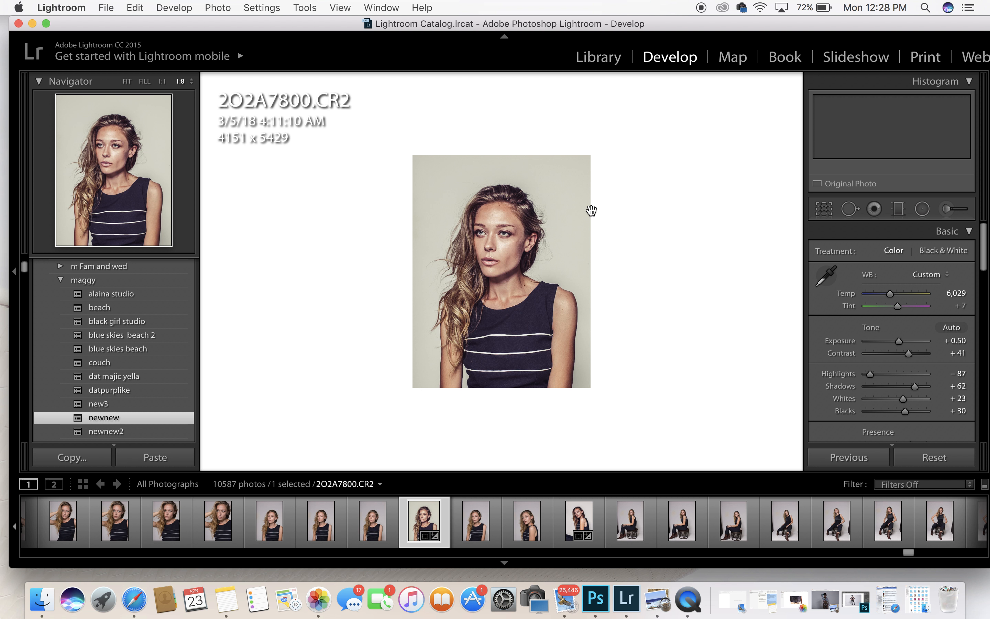
# Open the edited portrait in Adobe Photoshop CC 2017, proceeding despite the Camera Raw compatibility notice
pyautogui.rightClick(555, 207)
pyautogui.moveTo(599, 298)
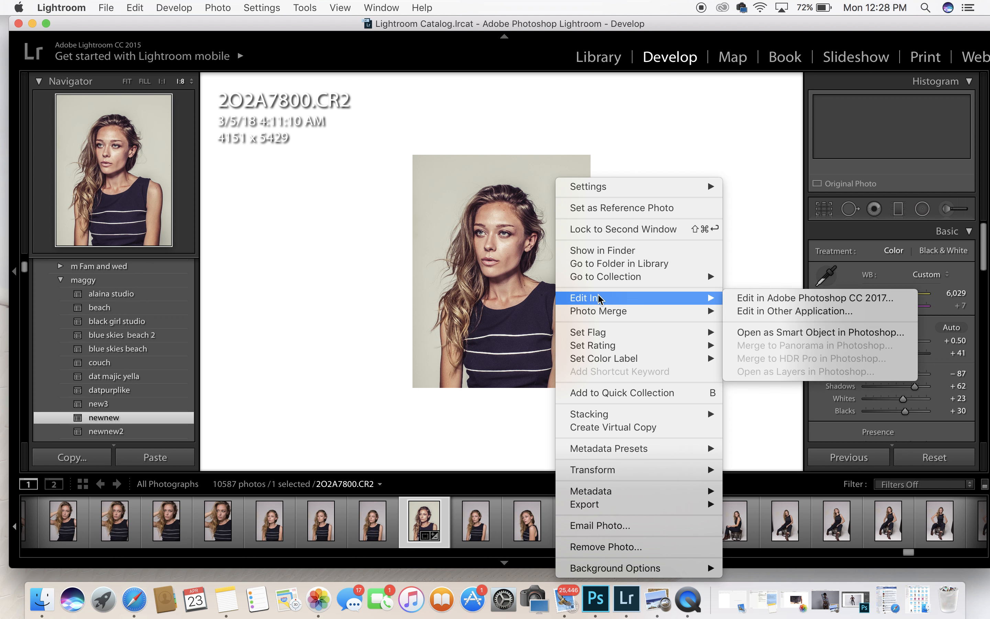
pyautogui.click(757, 297)
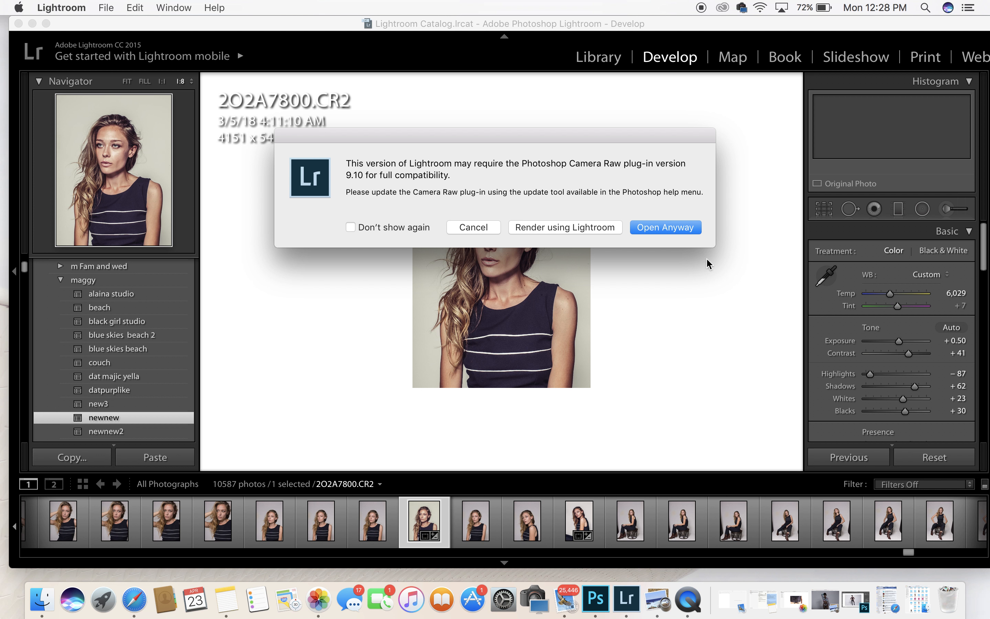
pyautogui.click(692, 227)
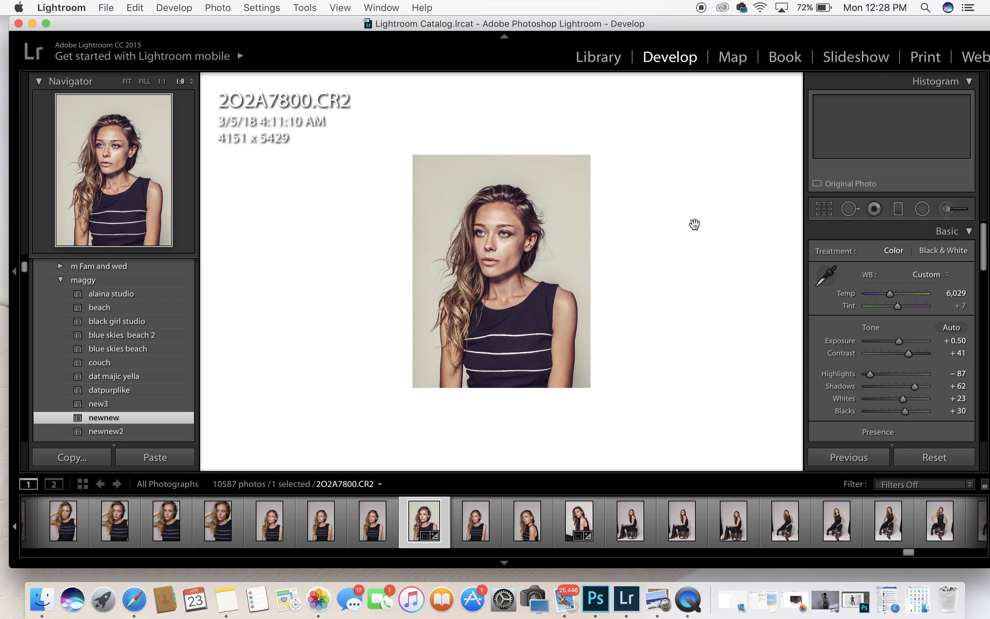
pyautogui.click(32, 23)
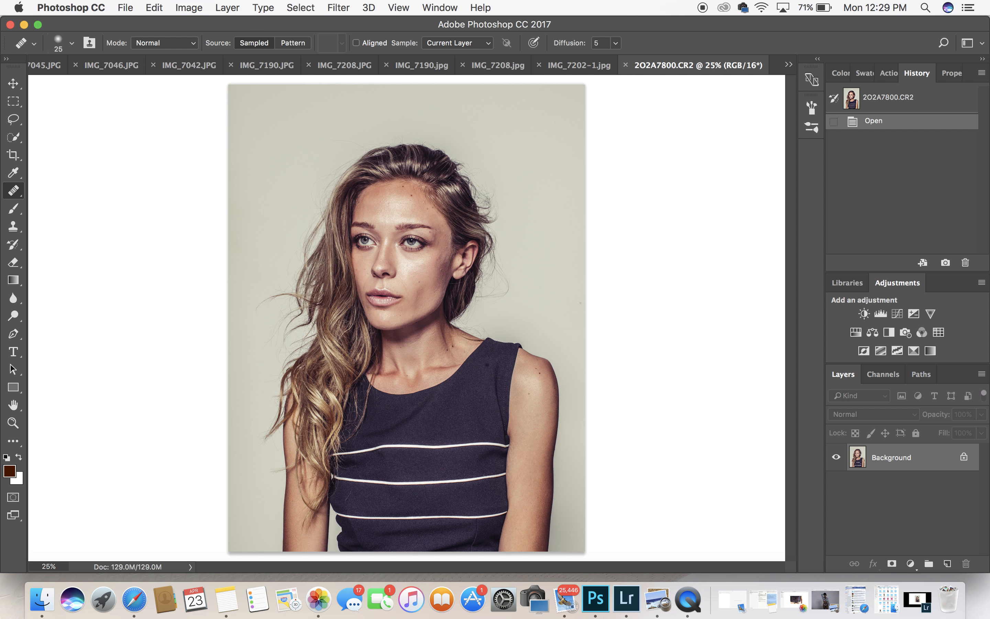
# Add a Selective Color adjustment layer and set Cyan to +2% for the Blacks
pyautogui.click(225, 8)
pyautogui.click(224, 7)
pyautogui.click(221, 9)
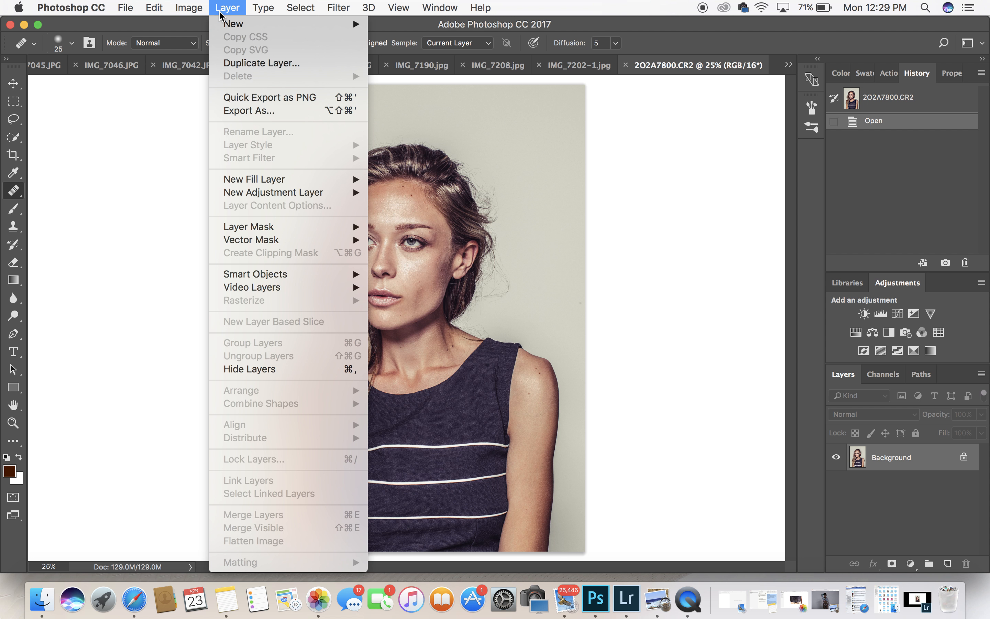
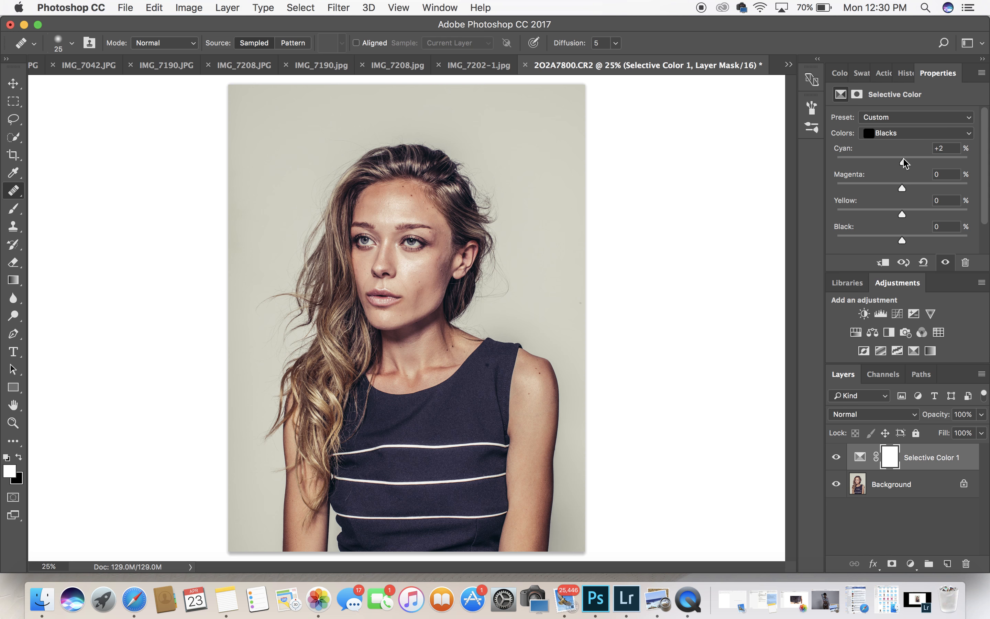
pyautogui.moveTo(903, 159); pyautogui.dragTo(905, 159)
# Try both Magenta extremes for the Blacks in the Selective Color layer and settle on -2%
pyautogui.moveTo(903, 191); pyautogui.dragTo(900, 193)
pyautogui.moveTo(900, 191); pyautogui.dragTo(970, 188)
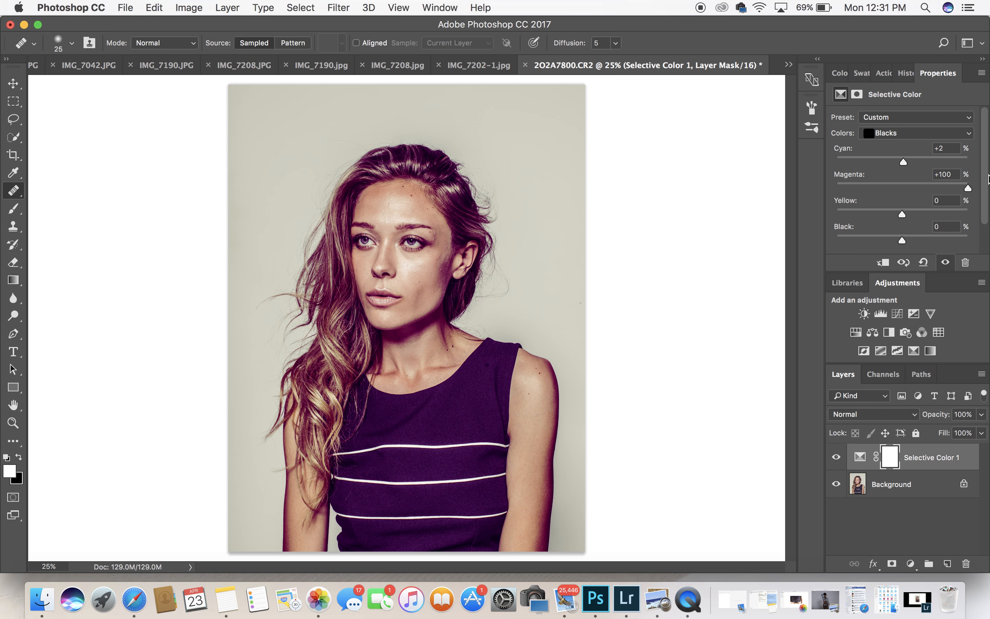
pyautogui.moveTo(988, 179); pyautogui.dragTo(777, 152)
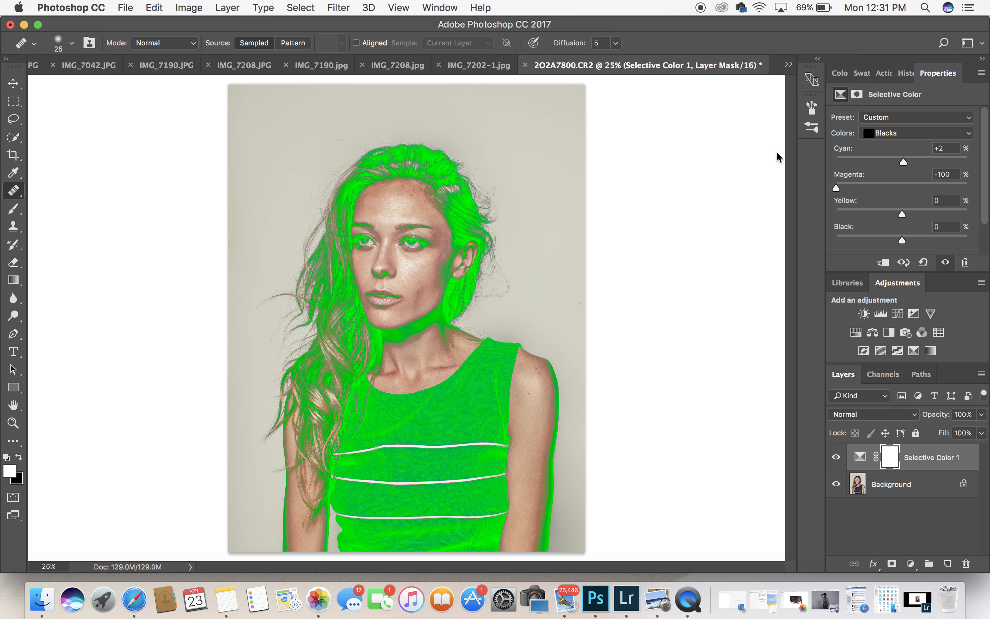
pyautogui.click(865, 192)
pyautogui.moveTo(865, 191); pyautogui.dragTo(903, 202)
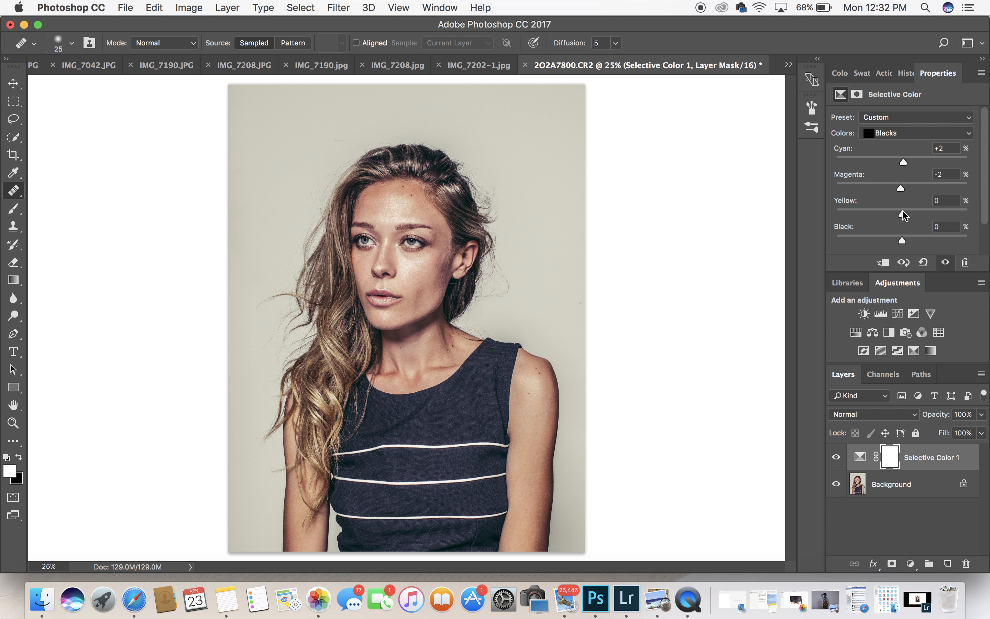
# Try both Yellow extremes for the Blacks in the Selective Color layer and settle on -2%
pyautogui.moveTo(902, 216); pyautogui.dragTo(973, 241)
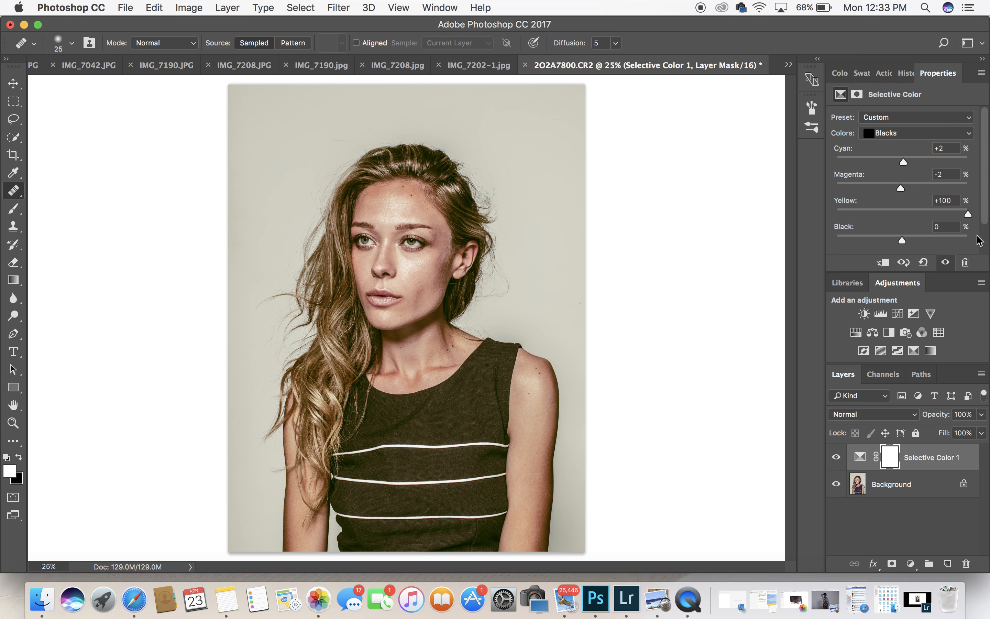
pyautogui.moveTo(969, 214); pyautogui.dragTo(728, 190)
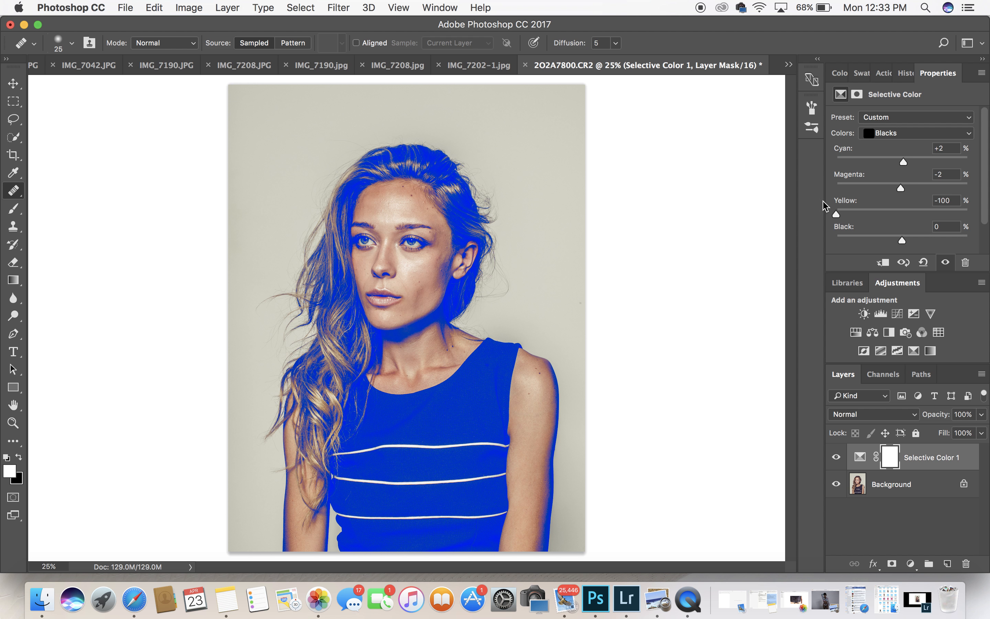
pyautogui.moveTo(836, 213); pyautogui.dragTo(893, 219)
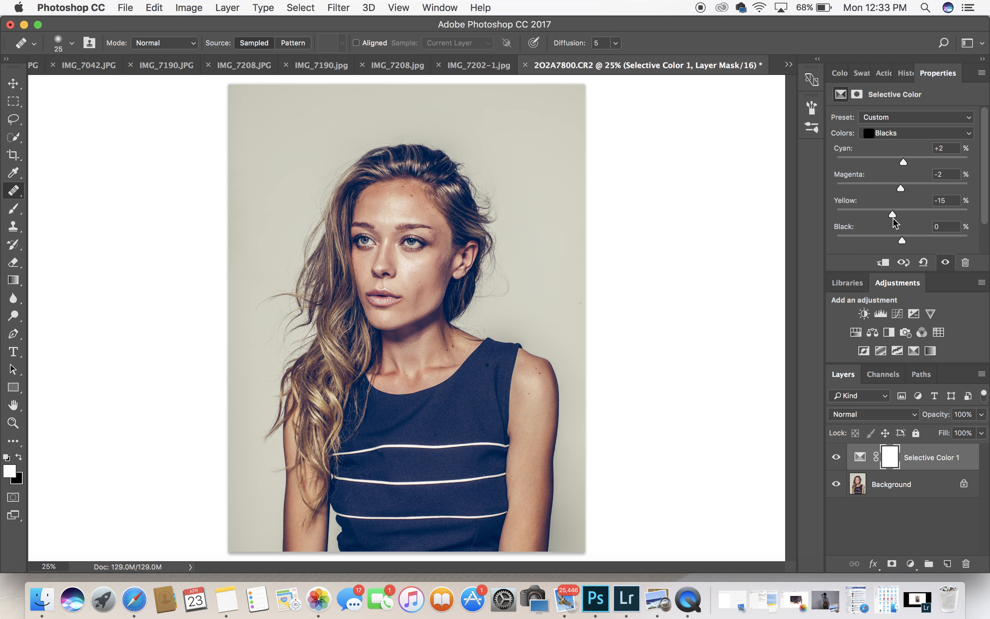
pyautogui.moveTo(893, 219); pyautogui.dragTo(898, 219)
pyautogui.moveTo(897, 215)
pyautogui.mouseDown()
pyautogui.moveTo(984, 224)
pyautogui.moveTo(830, 217)
pyautogui.moveTo(901, 218)
pyautogui.mouseUp()
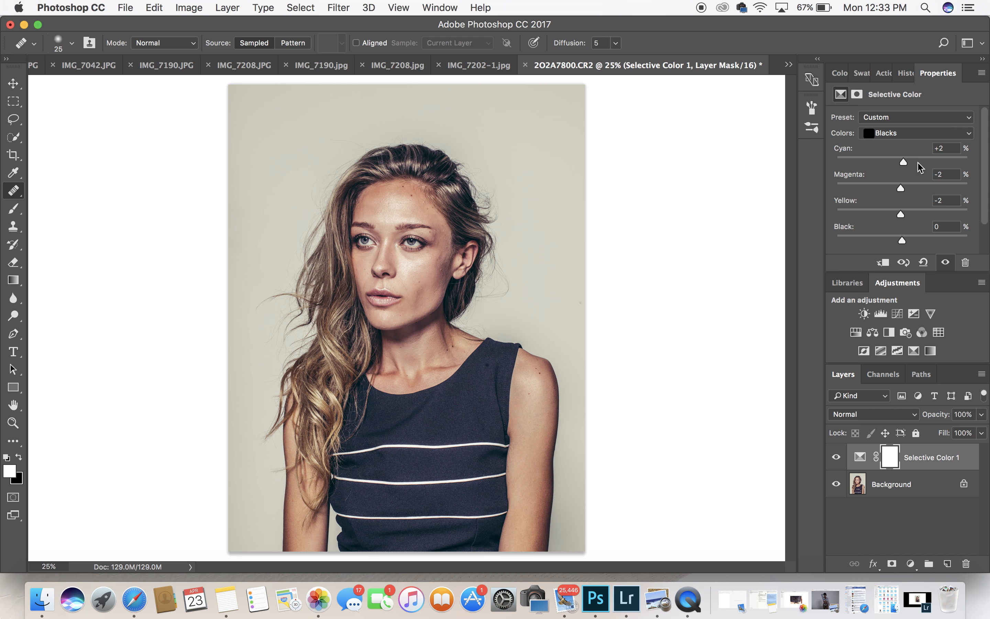
# Add a Black & White adjustment layer with the default name and settings above the Selective Color layer
pyautogui.click(221, 8)
pyautogui.moveTo(328, 192)
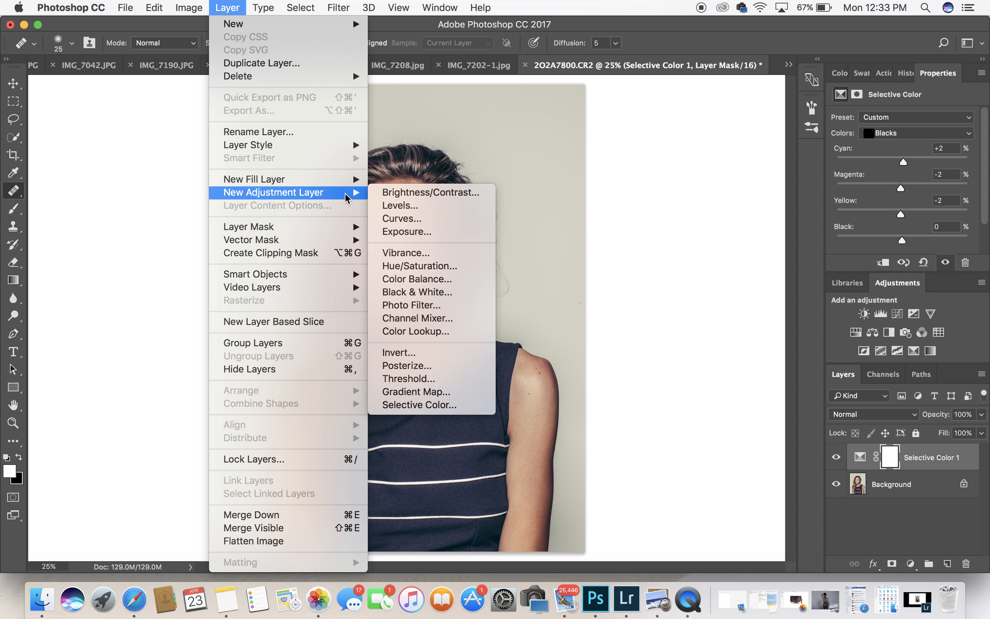
pyautogui.click(420, 292)
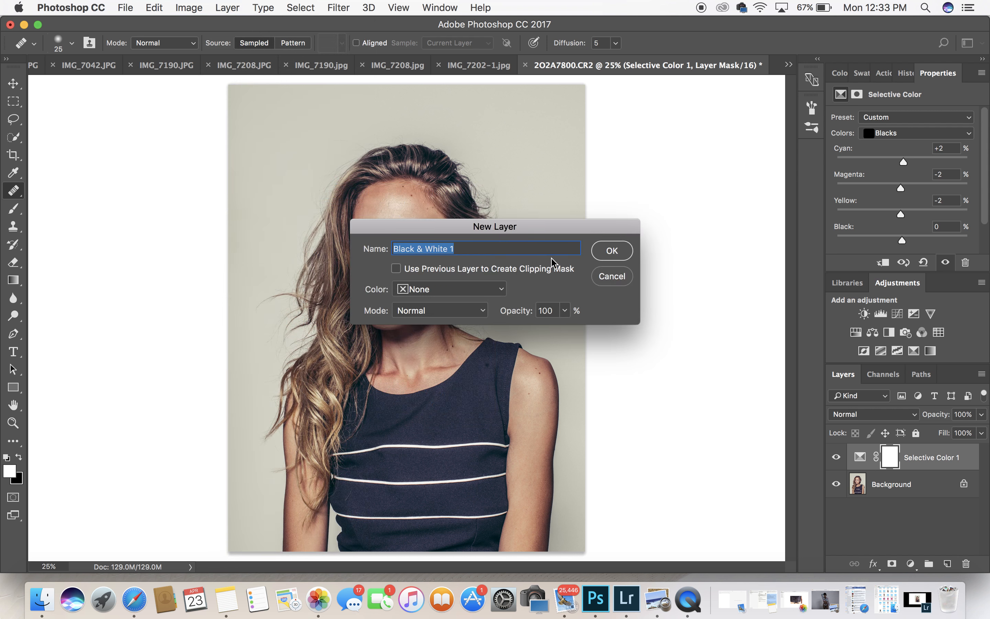
pyautogui.click(614, 251)
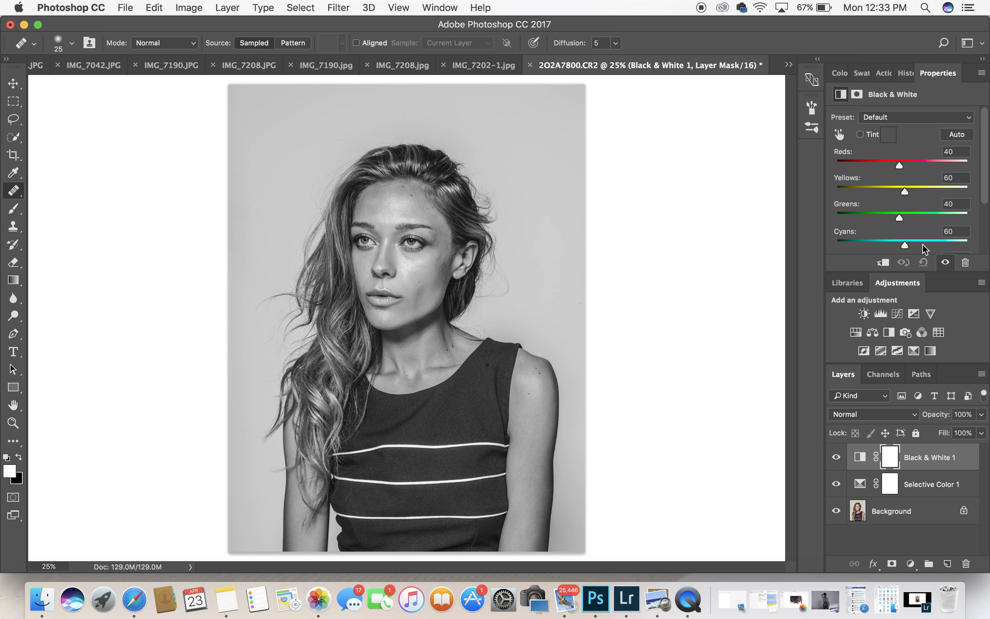
# Set the Black & White layer's Reds to -153 and Yellows to -96, and lower its opacity to 14%
pyautogui.moveTo(900, 167); pyautogui.dragTo(854, 164)
pyautogui.moveTo(904, 191); pyautogui.dragTo(863, 193)
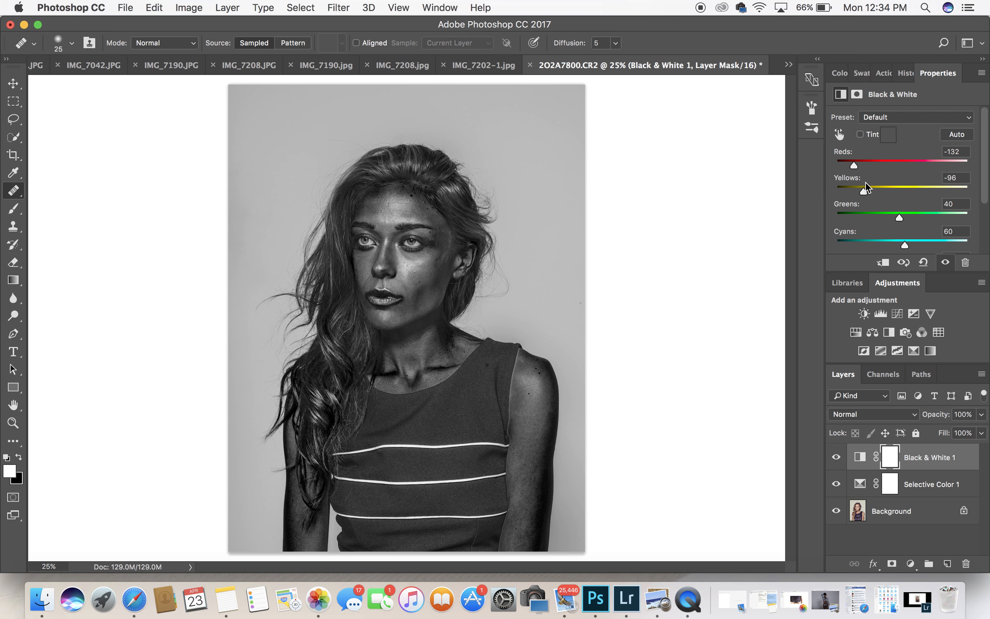
pyautogui.moveTo(853, 165); pyautogui.dragTo(837, 165)
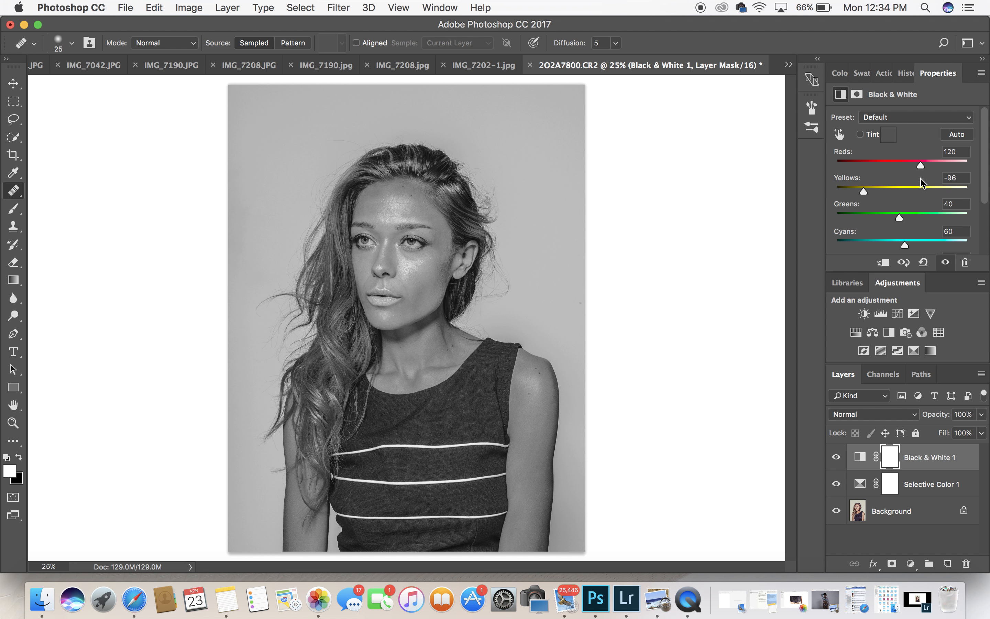
pyautogui.moveTo(770, 177); pyautogui.dragTo(989, 187)
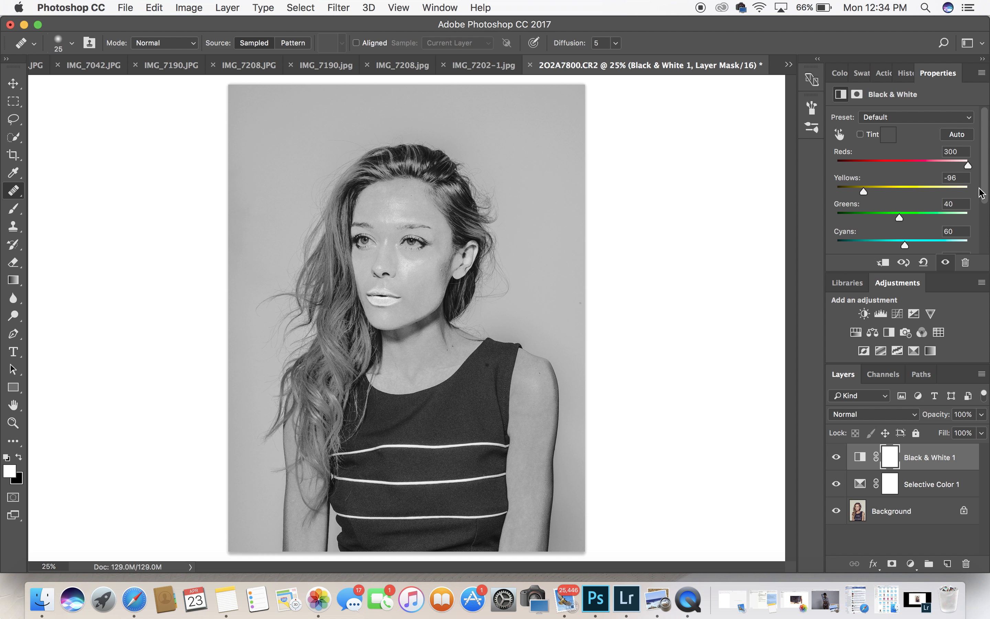
pyautogui.moveTo(879, 165); pyautogui.dragTo(849, 170)
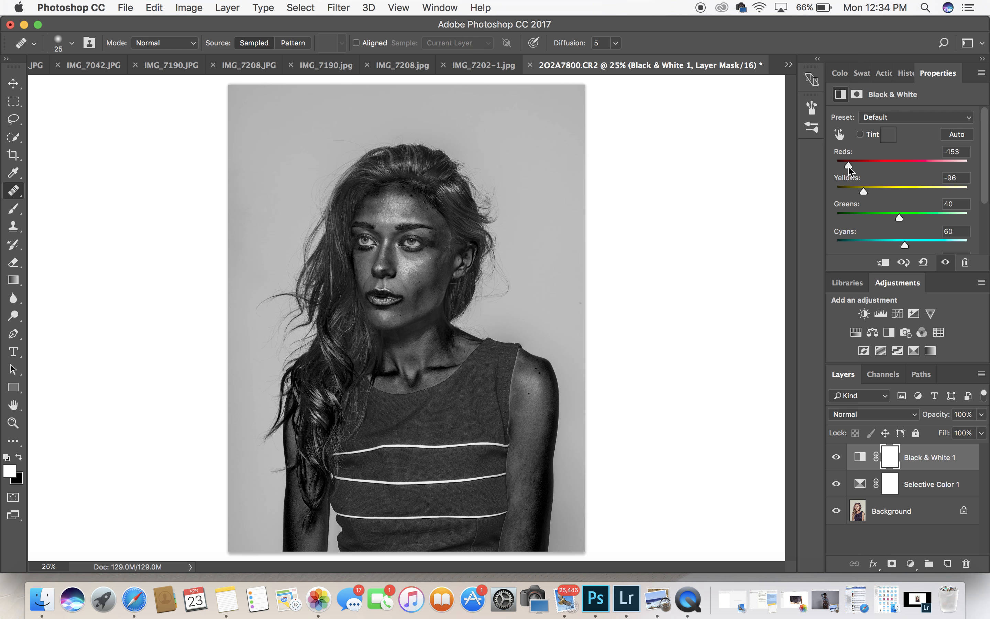
pyautogui.click(981, 417)
pyautogui.moveTo(980, 433); pyautogui.dragTo(926, 427)
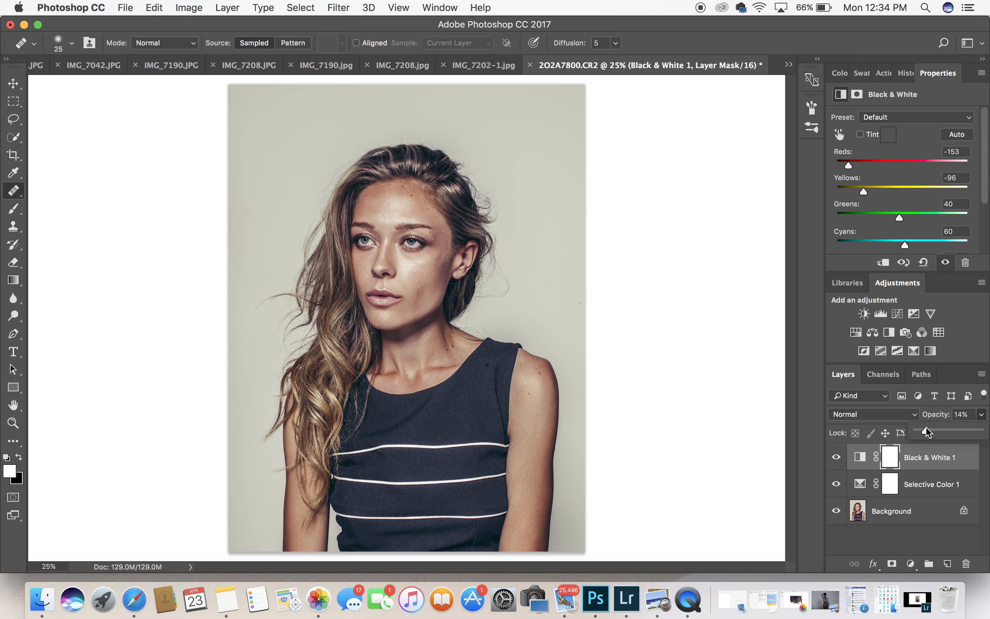
# Compare the portrait with and without the Black & White adjustment by toggling the layer's visibility
pyautogui.click(841, 456)
pyautogui.click(841, 457)
pyautogui.click(839, 458)
pyautogui.click(840, 457)
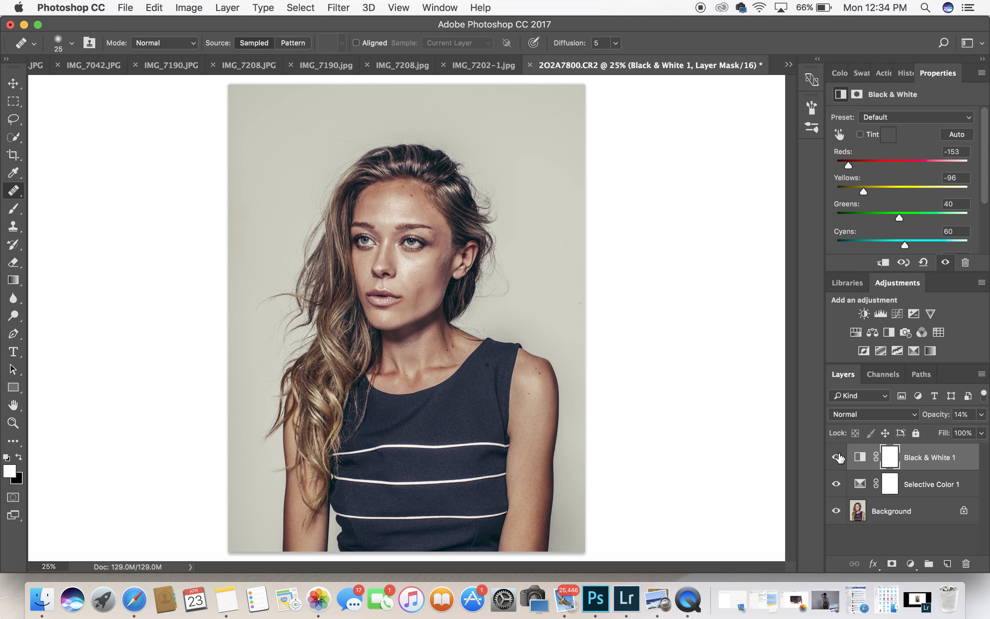
pyautogui.click(837, 458)
pyautogui.click(837, 458)
pyautogui.click(836, 458)
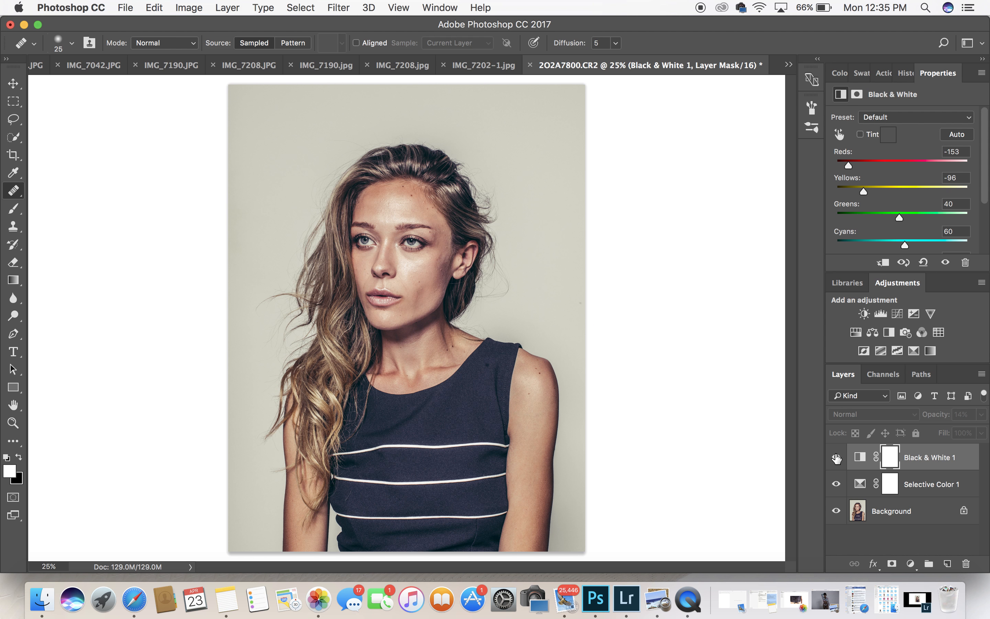
pyautogui.click(837, 457)
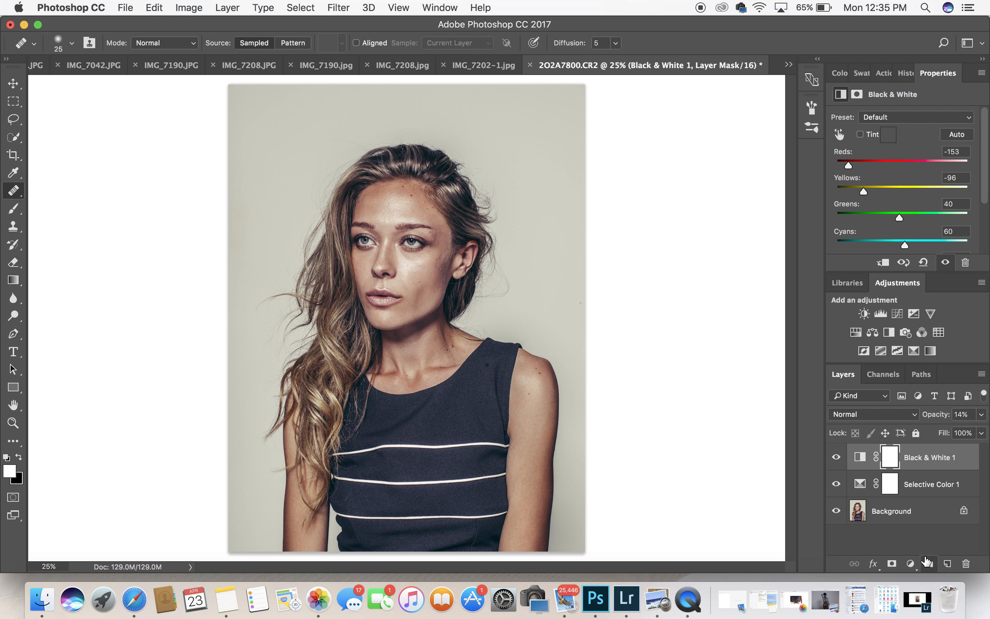
# Create a layer group and place the Selective Color layer above the Black & White layer inside it
pyautogui.click(929, 564)
pyautogui.moveTo(932, 508); pyautogui.dragTo(931, 446)
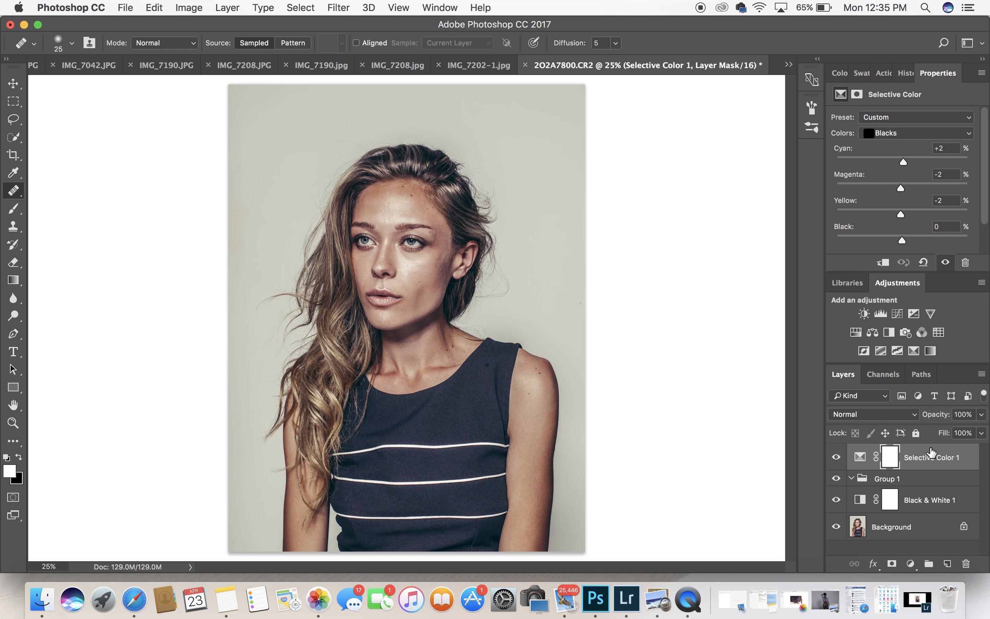
pyautogui.moveTo(936, 500)
pyautogui.mouseDown()
pyautogui.moveTo(940, 470)
pyautogui.moveTo(937, 486)
pyautogui.mouseUp()
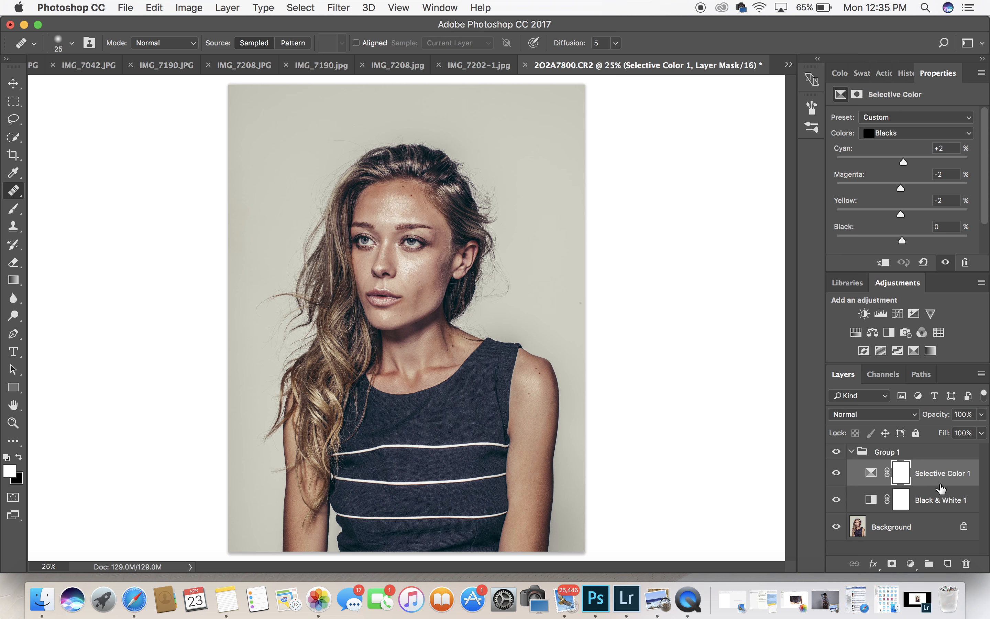
pyautogui.moveTo(940, 506); pyautogui.dragTo(938, 471)
pyautogui.moveTo(938, 504); pyautogui.dragTo(939, 474)
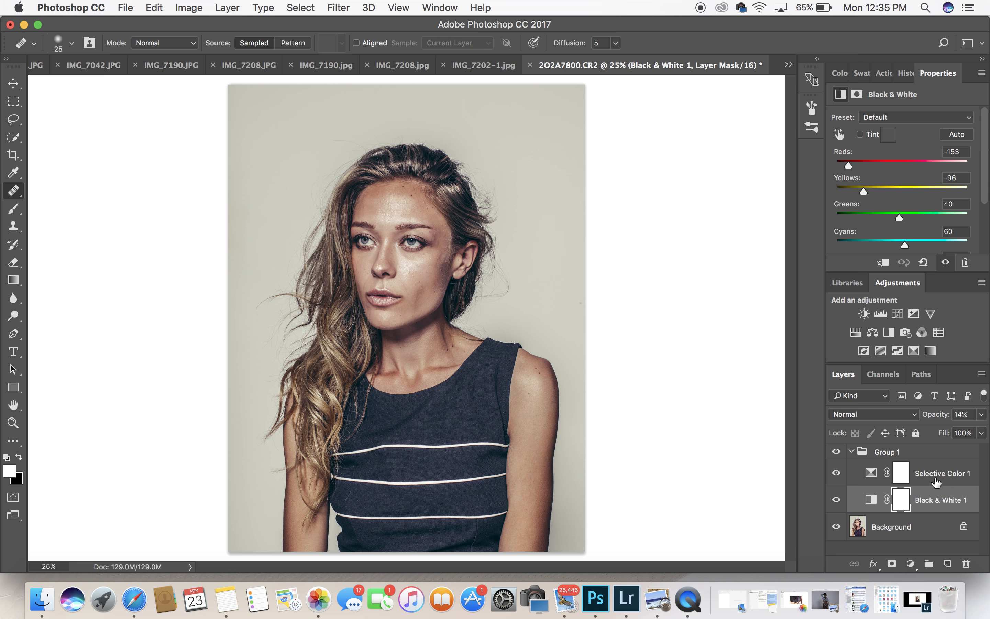
# In the Selective Color layer, try the Black extreme of -100% for the Whites and settle on -21%
pyautogui.click(941, 477)
pyautogui.click(935, 133)
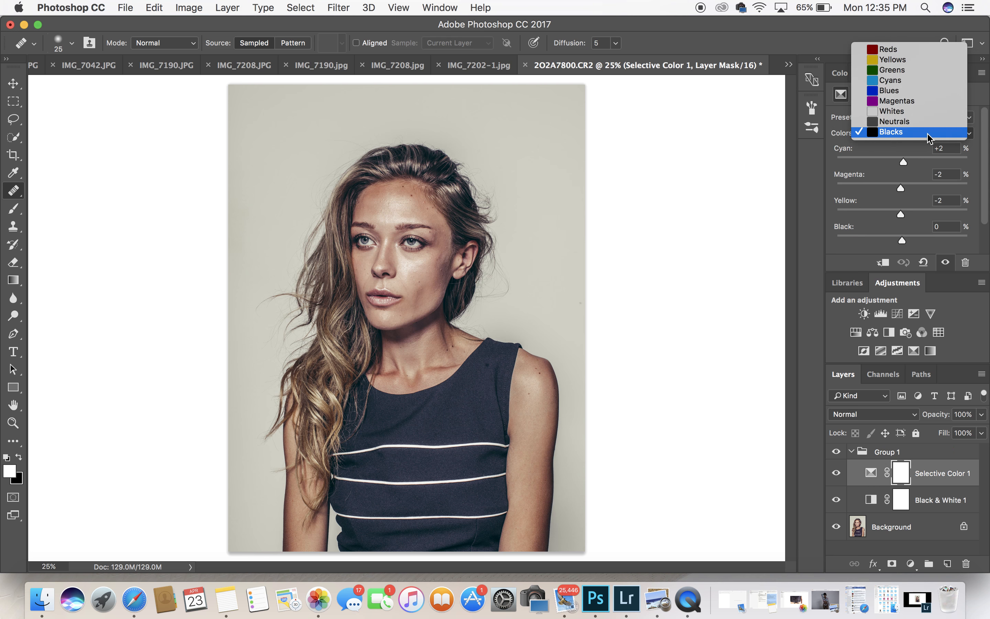
pyautogui.click(905, 112)
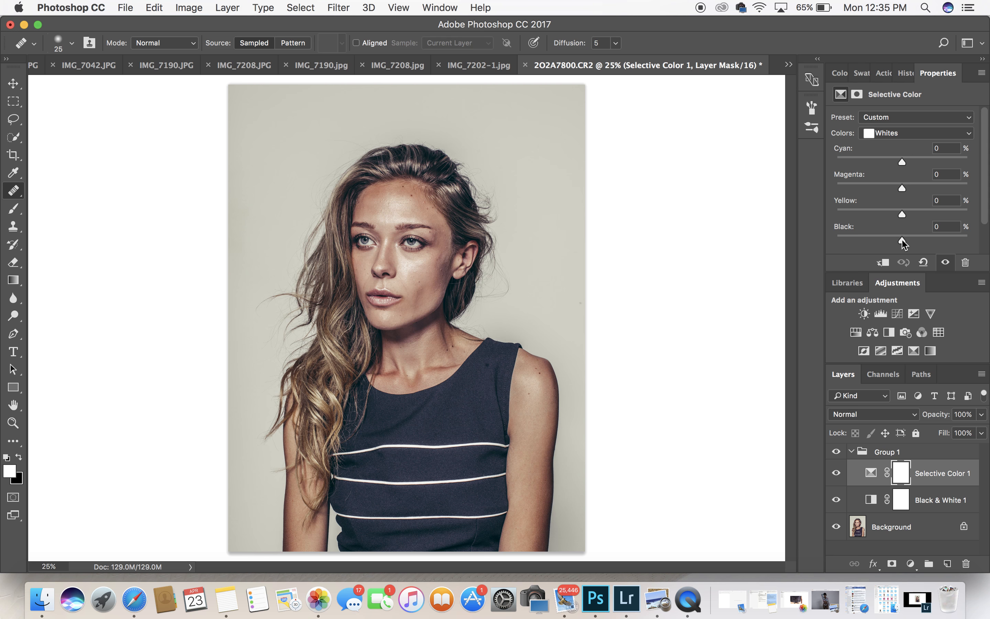
pyautogui.moveTo(902, 241); pyautogui.dragTo(741, 239)
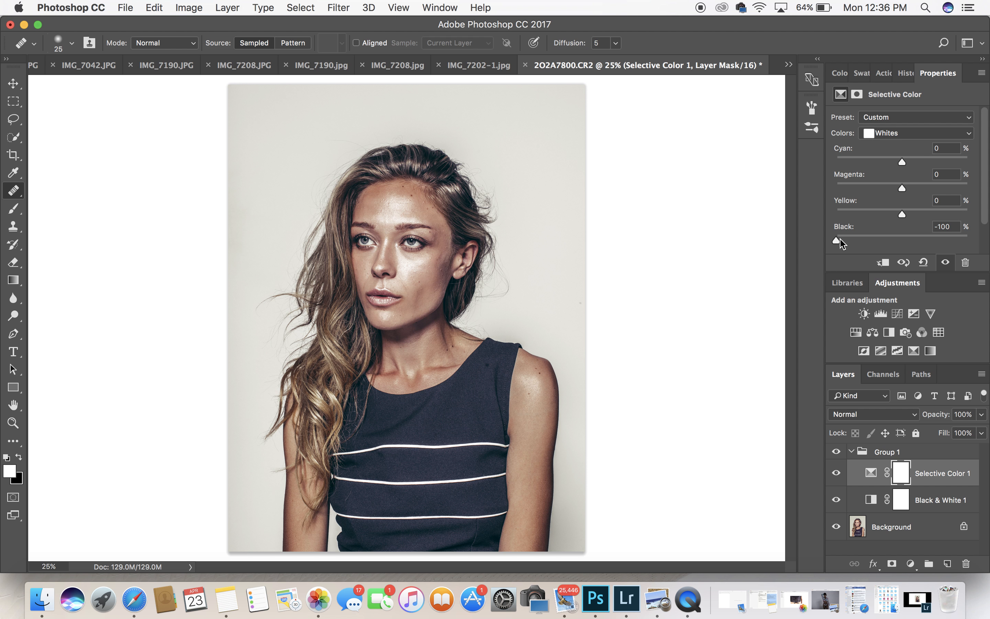
pyautogui.moveTo(839, 241); pyautogui.dragTo(772, 242)
pyautogui.moveTo(836, 241)
pyautogui.mouseDown()
pyautogui.moveTo(899, 241)
pyautogui.moveTo(834, 241)
pyautogui.mouseUp()
pyautogui.moveTo(836, 241); pyautogui.dragTo(894, 251)
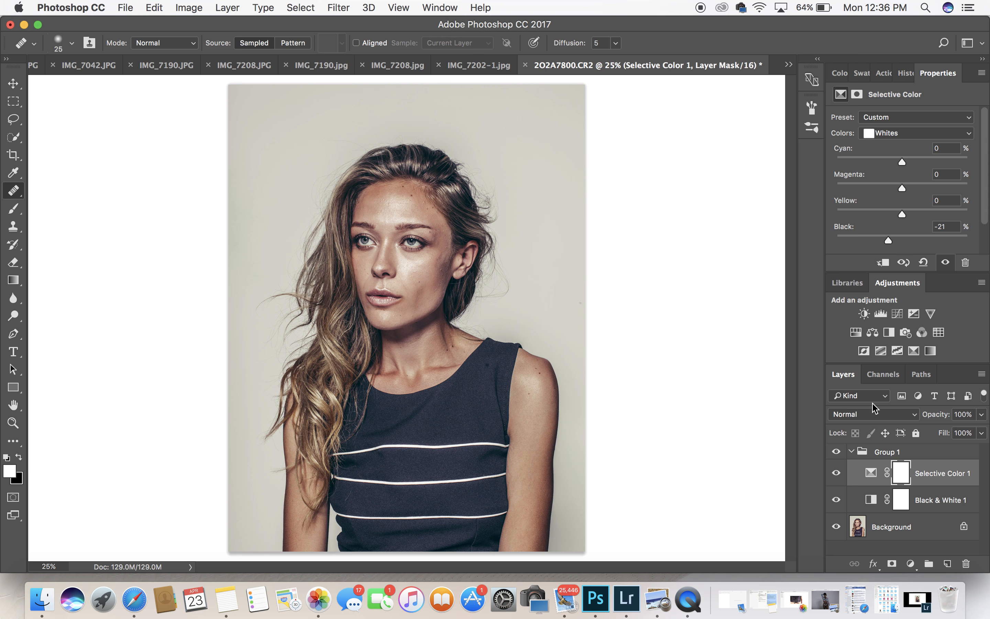
# Select the plain backdrop on both sides of the woman on the Background layer with the Quick Selection tool
pyautogui.click(922, 532)
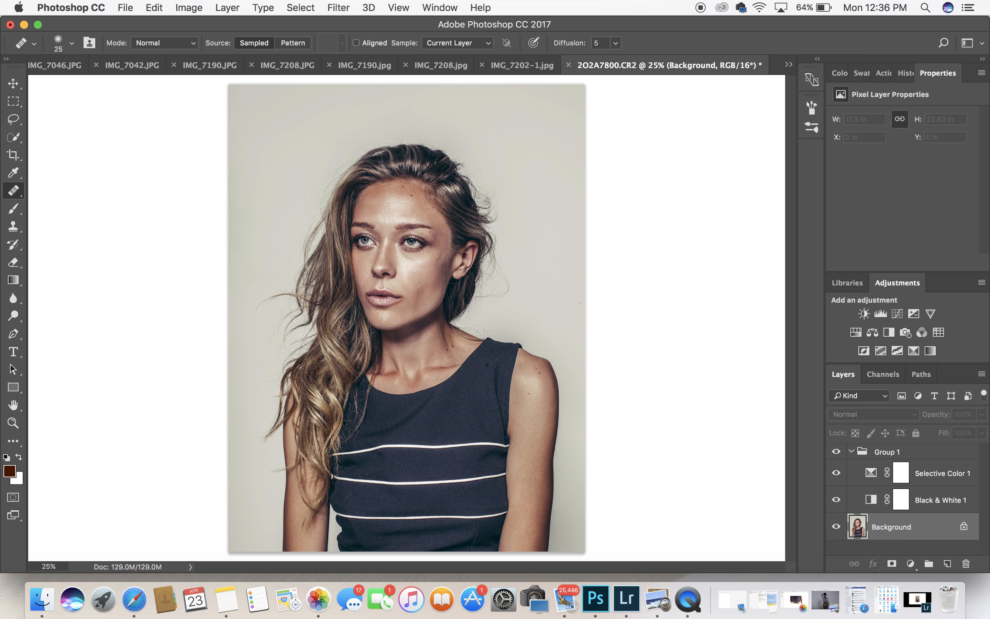
pyautogui.press('w')
pyautogui.moveTo(268, 164); pyautogui.dragTo(250, 279)
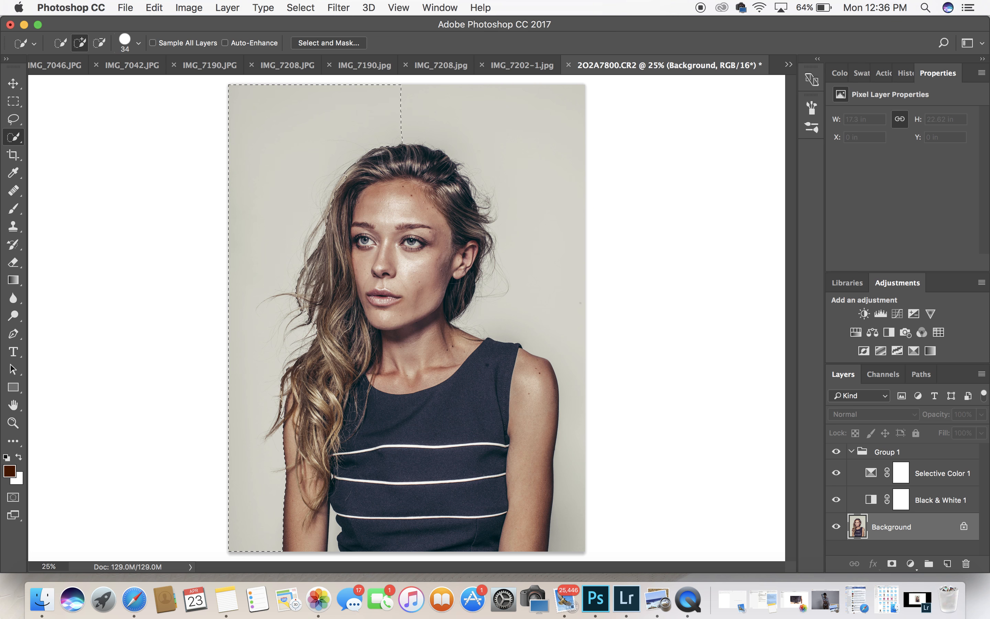
pyautogui.moveTo(333, 520); pyautogui.dragTo(333, 540)
pyautogui.moveTo(571, 510); pyautogui.dragTo(574, 546)
pyautogui.moveTo(578, 212); pyautogui.dragTo(579, 171)
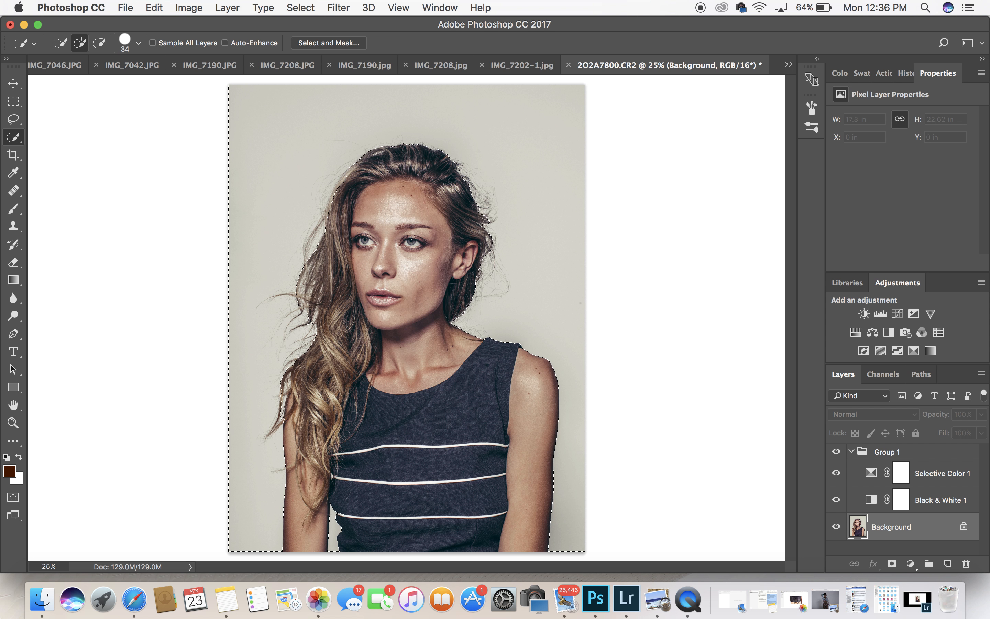
# Add a Selective Color adjustment layer masked to the backdrop selection and set Magenta to +11% for the Whites
pyautogui.click(224, 7)
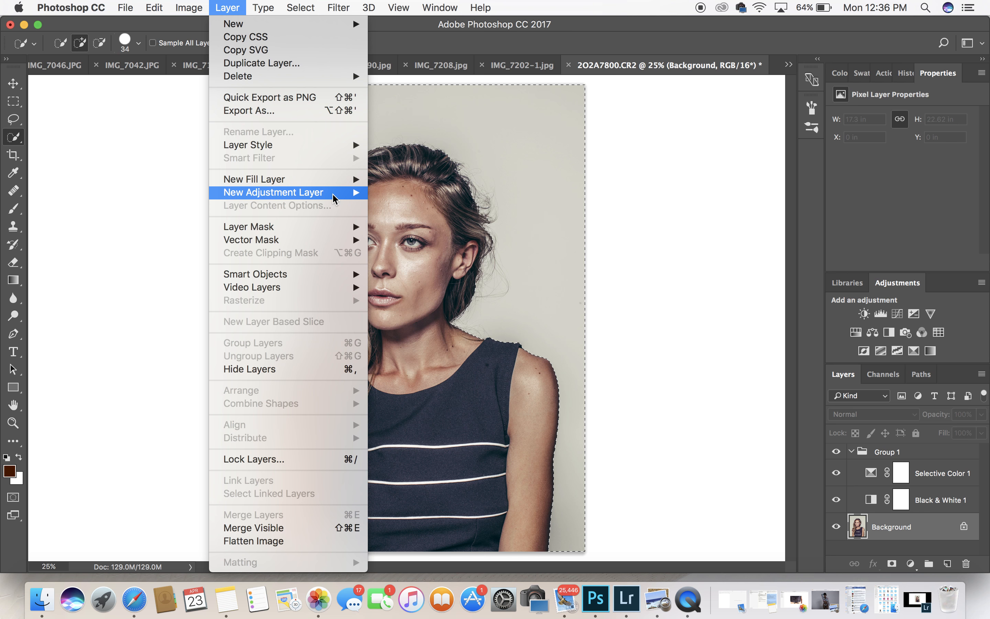
pyautogui.moveTo(352, 192)
pyautogui.click(426, 404)
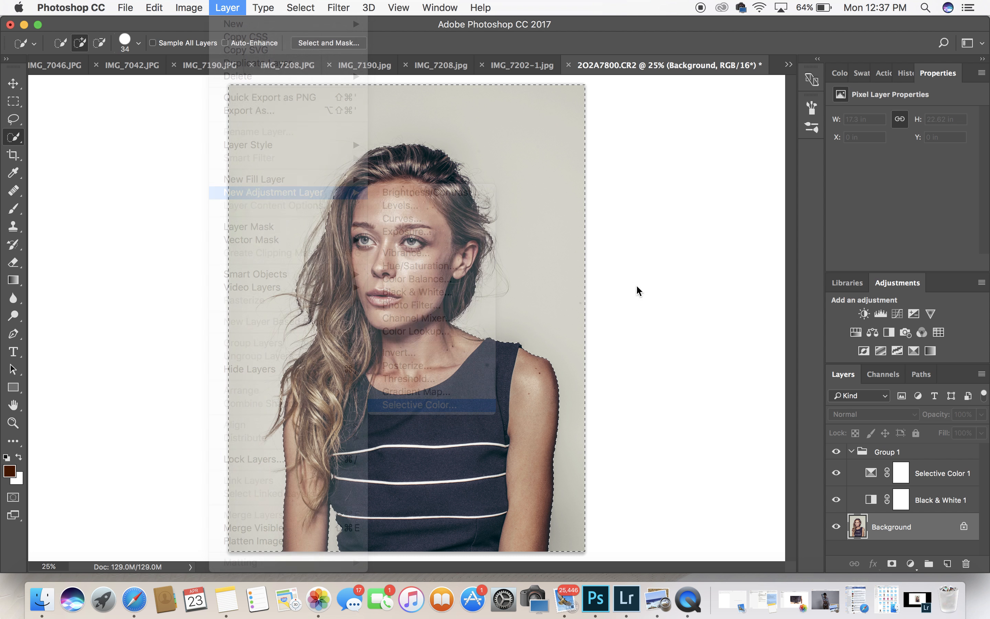
pyautogui.click(625, 251)
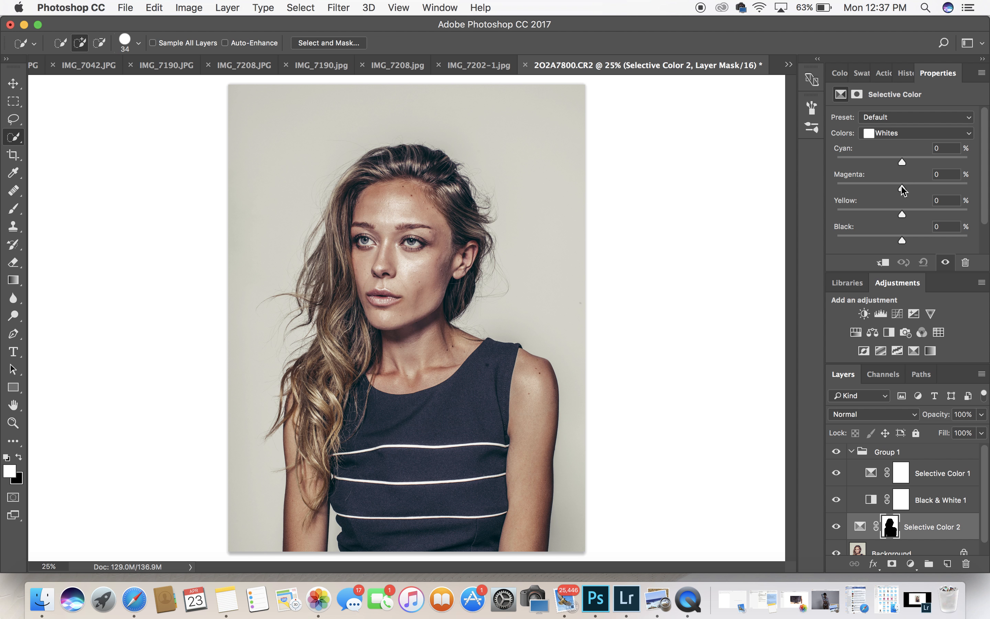
pyautogui.moveTo(902, 187)
pyautogui.mouseDown()
pyautogui.moveTo(783, 182)
pyautogui.moveTo(941, 189)
pyautogui.moveTo(880, 193)
pyautogui.moveTo(926, 192)
pyautogui.moveTo(909, 191)
pyautogui.mouseUp()
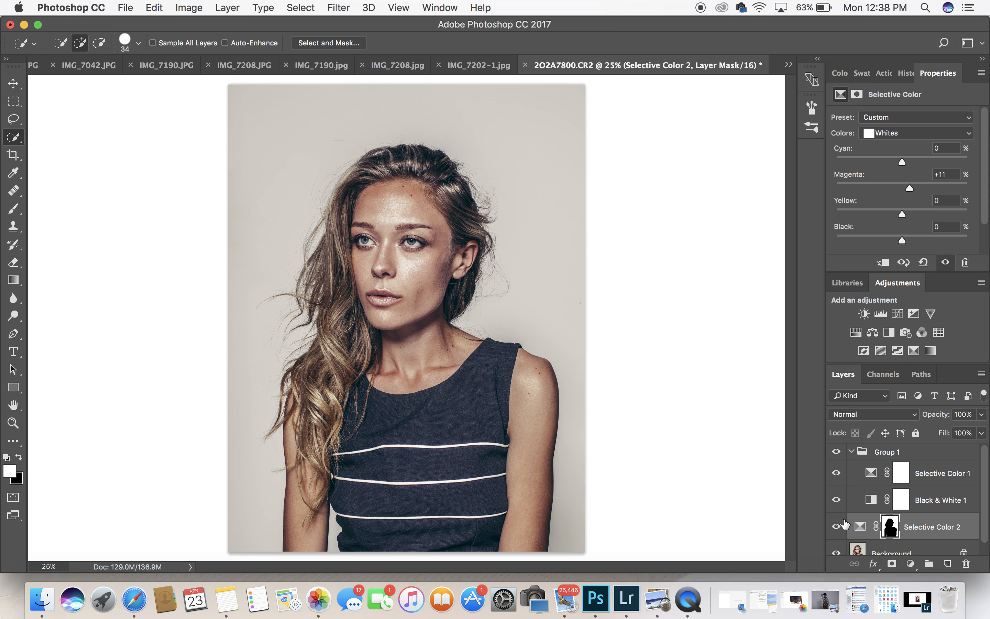
# Compare the portrait with and without the Group 1 adjustments by toggling the group's visibility, and view the whole image
pyautogui.click(842, 449)
pyautogui.click(842, 450)
pyautogui.click(837, 451)
pyautogui.click(836, 451)
pyautogui.click(842, 451)
pyautogui.click(842, 451)
pyautogui.scroll(-5, 407, 318)
pyautogui.scroll(3, 407, 318)
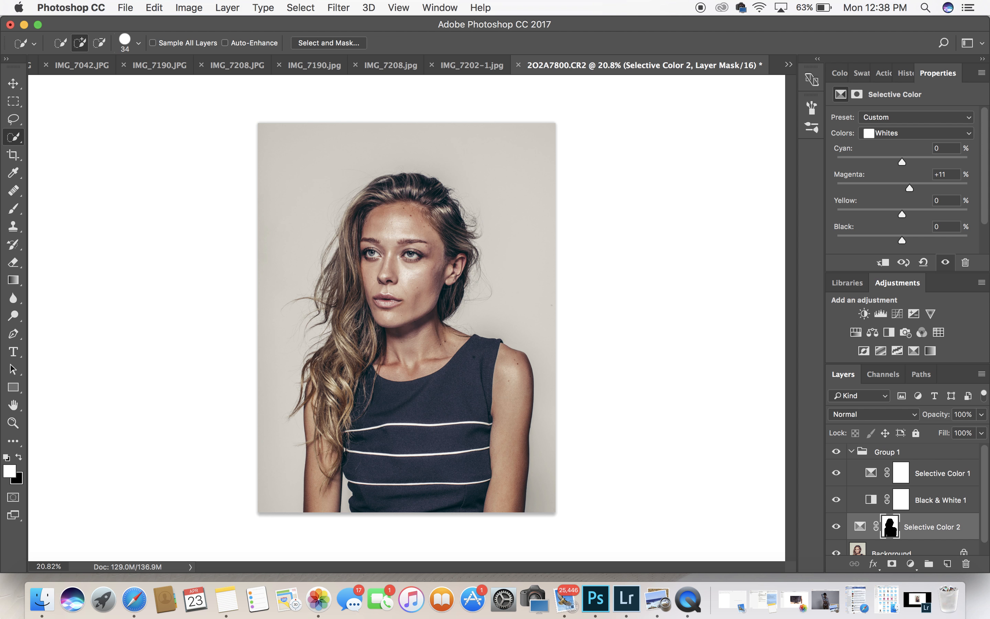
pyautogui.click(124, 9)
pyautogui.moveTo(152, 198)
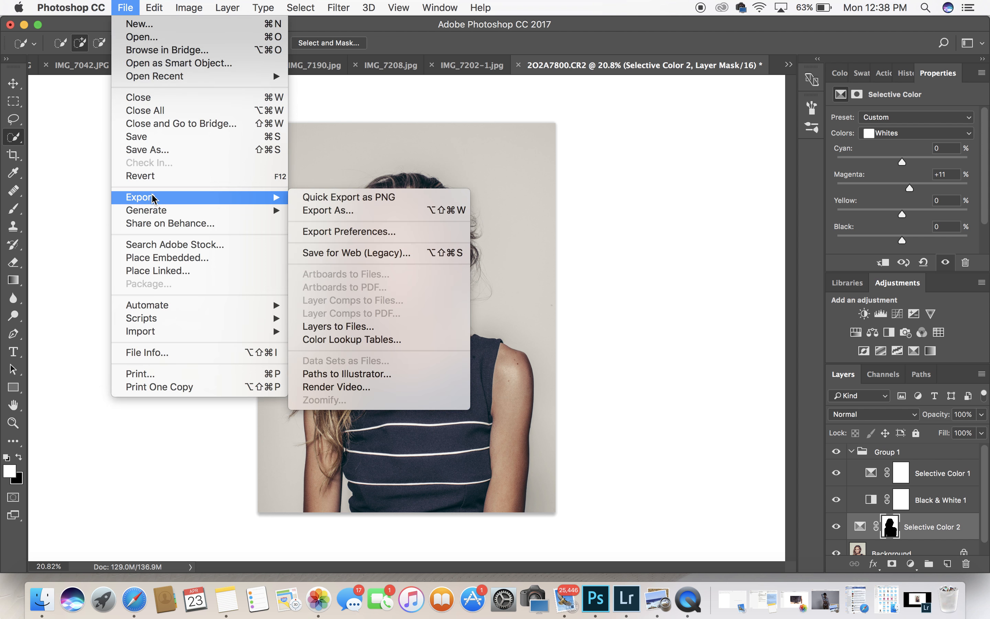
pyautogui.click(444, 254)
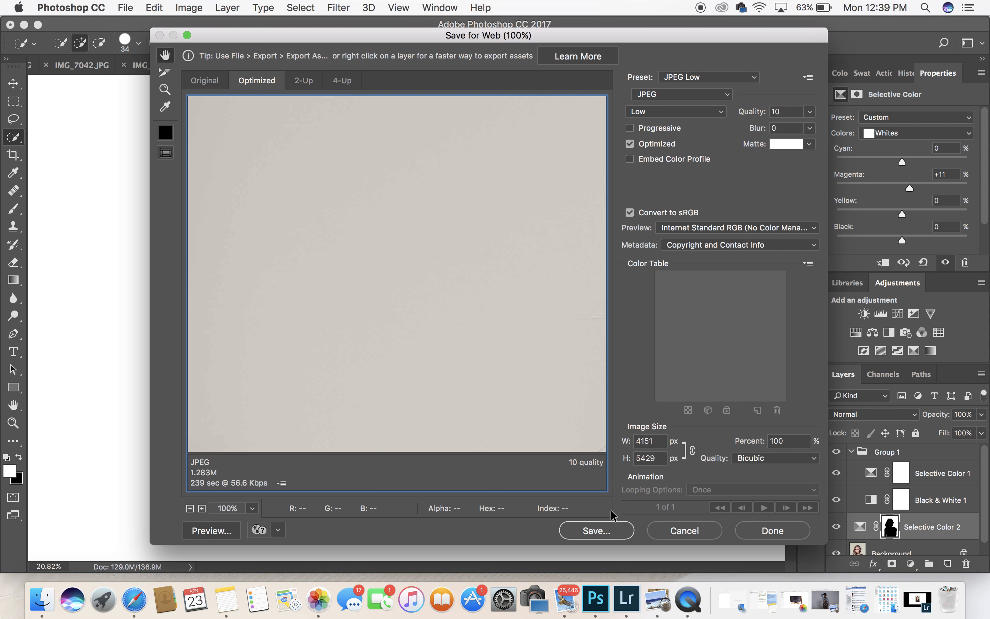
pyautogui.click(609, 530)
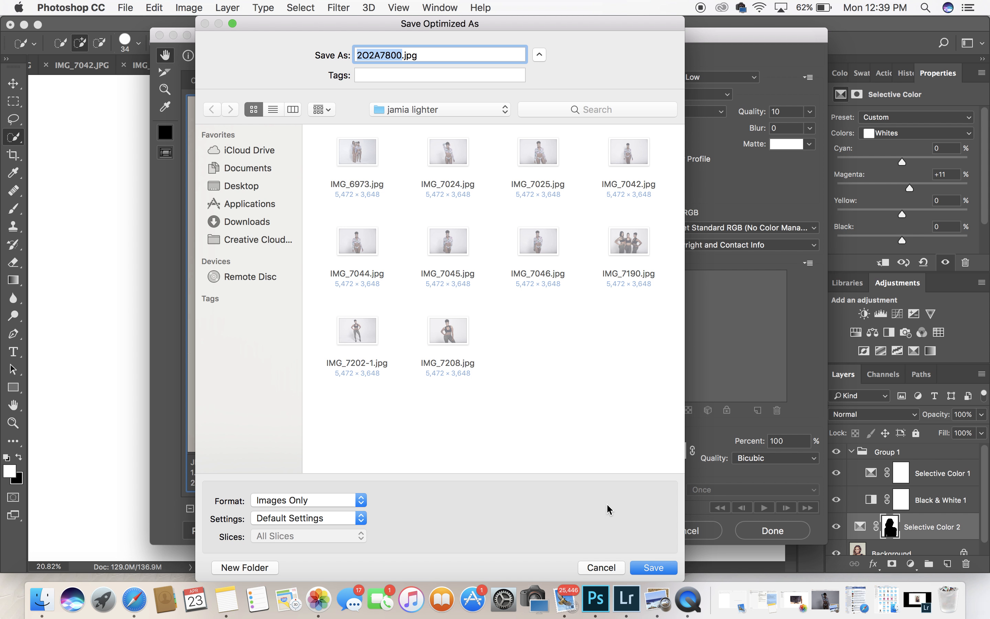
pyautogui.click(264, 185)
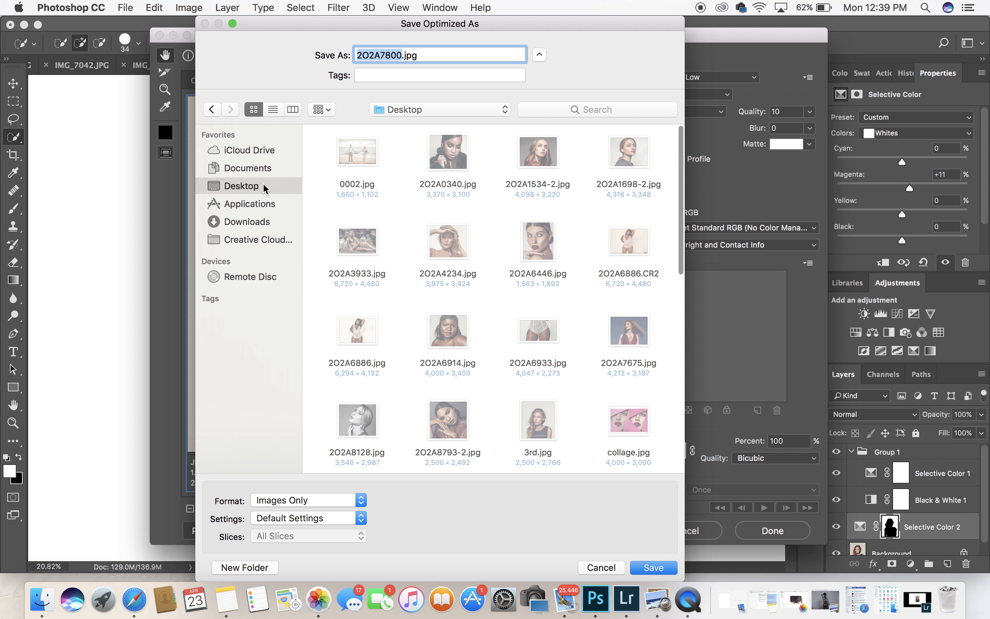
pyautogui.scroll(-10, 428, 304)
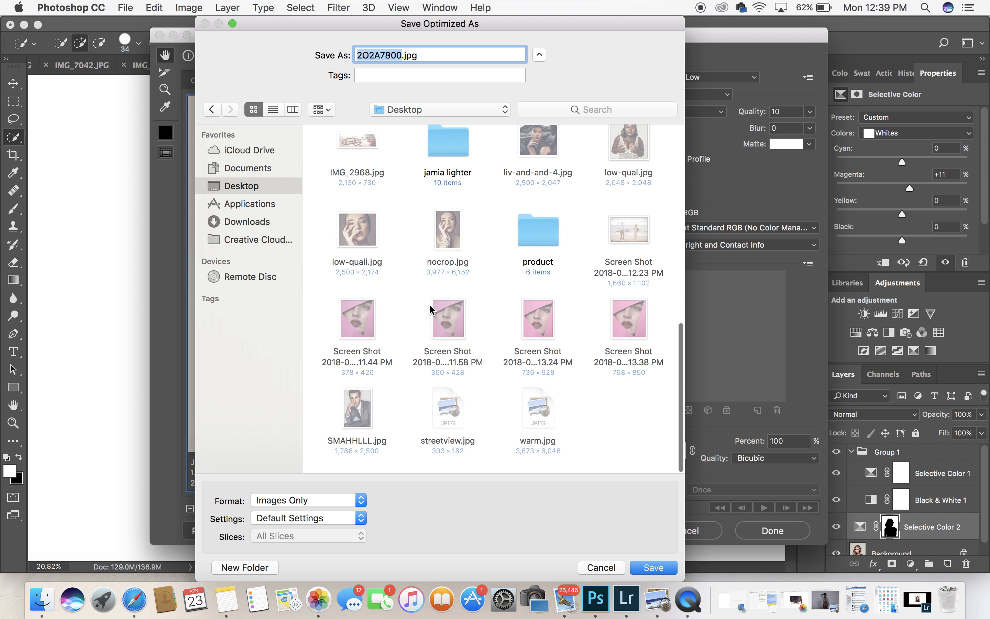
pyautogui.scroll(5, 430, 312)
pyautogui.scroll(5, 428, 312)
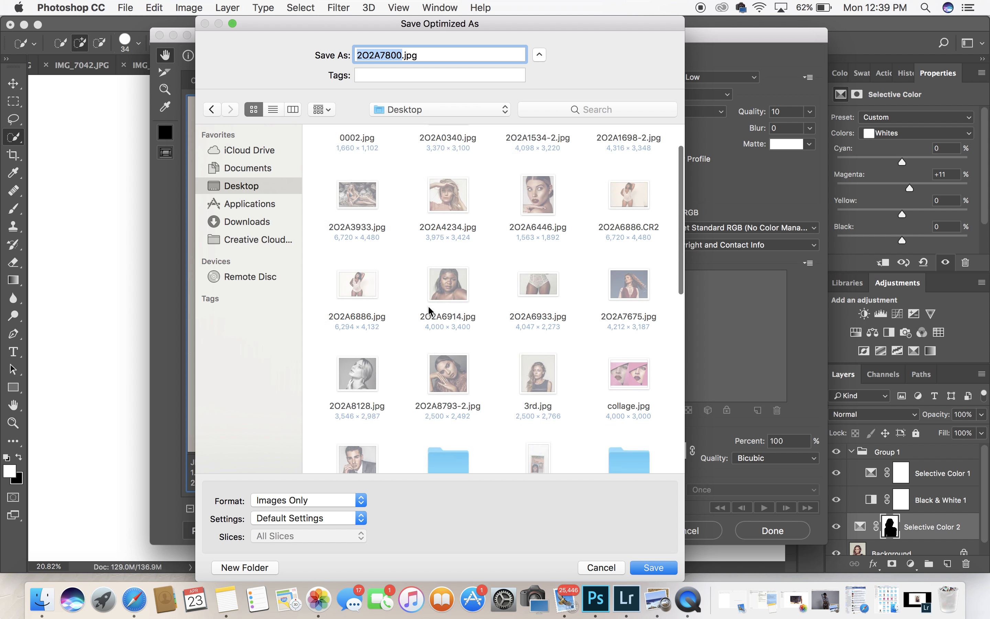
pyautogui.click(612, 567)
pyautogui.click(697, 531)
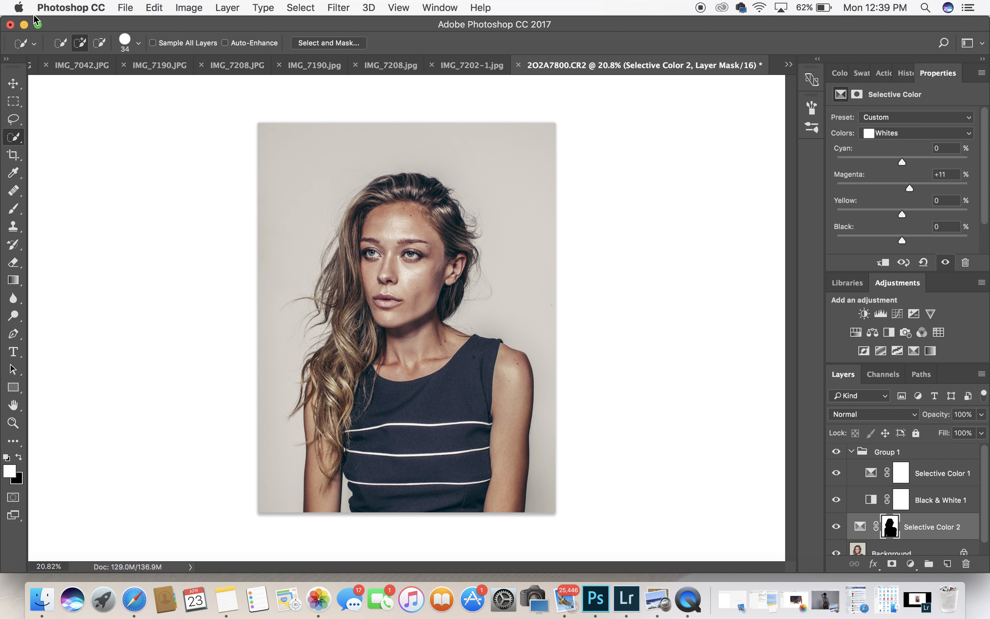
# Minimize the document window to reveal the desktop
pyautogui.click(24, 25)
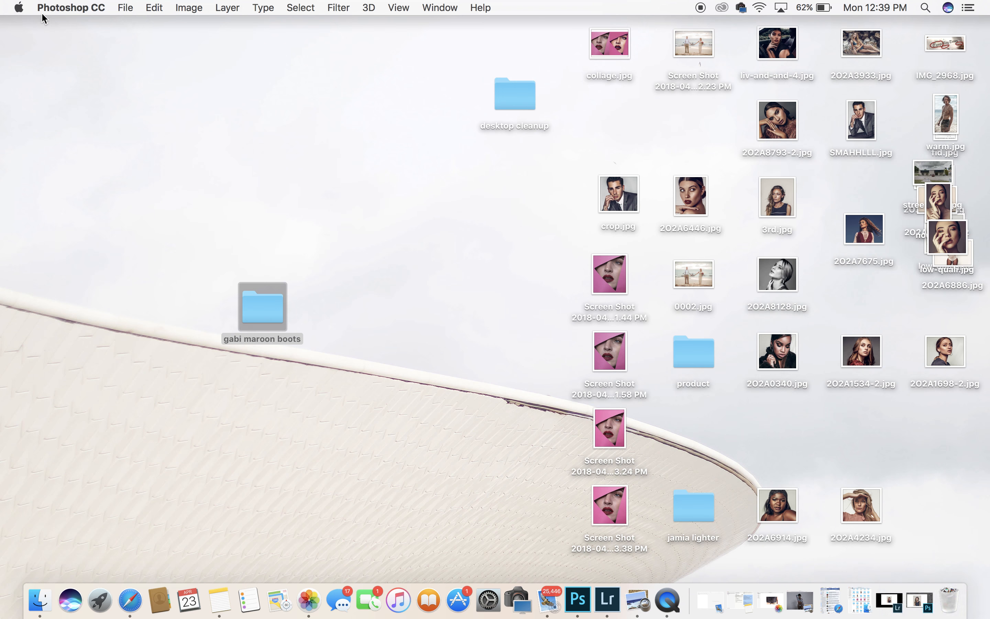